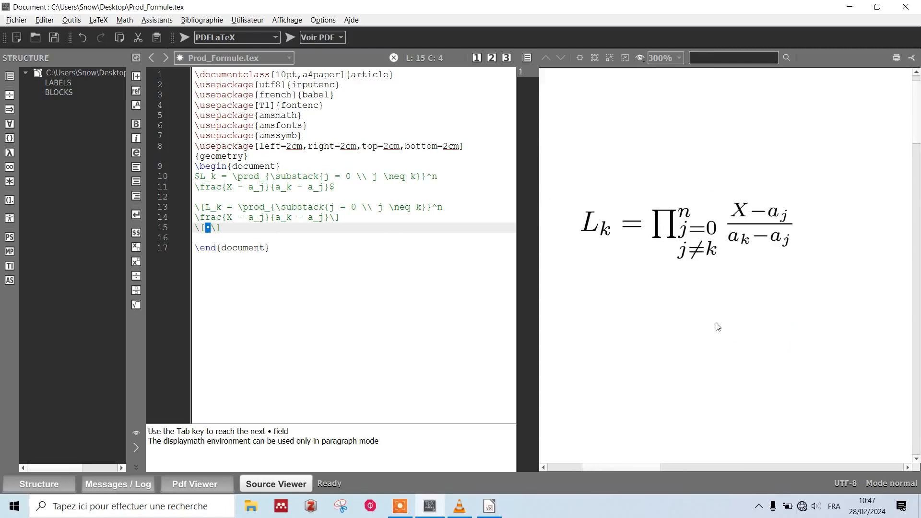
# Switch to LibreOffice Math and delete the whole existing product formula from the command editor.
pyautogui.click(490, 513)
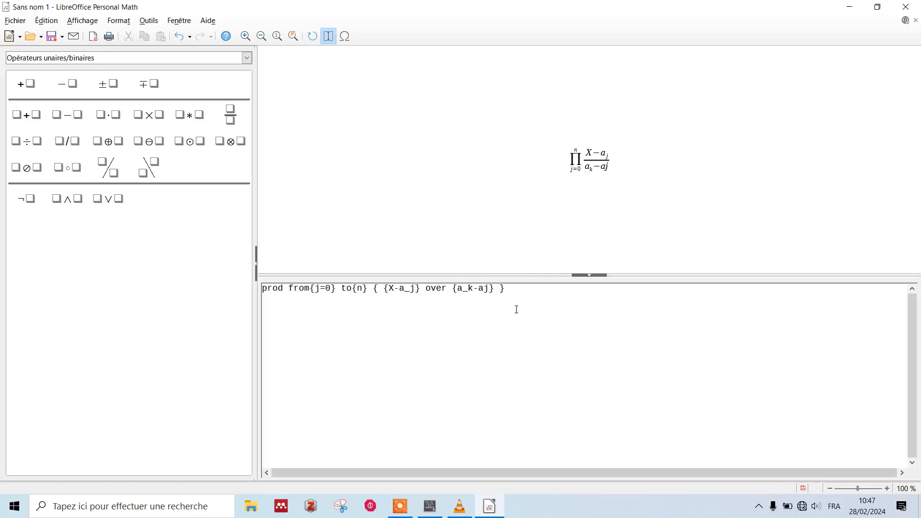
pyautogui.moveTo(516, 290); pyautogui.dragTo(262, 288)
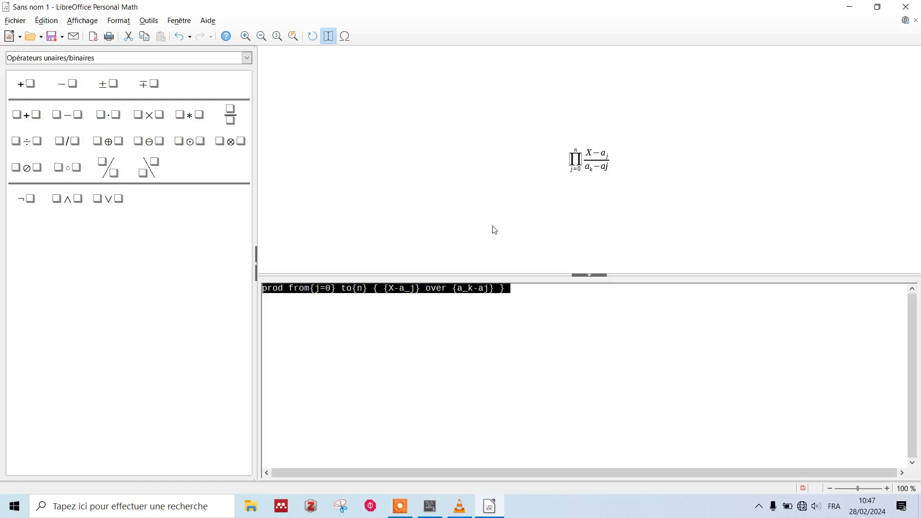
pyautogui.press('Delete')
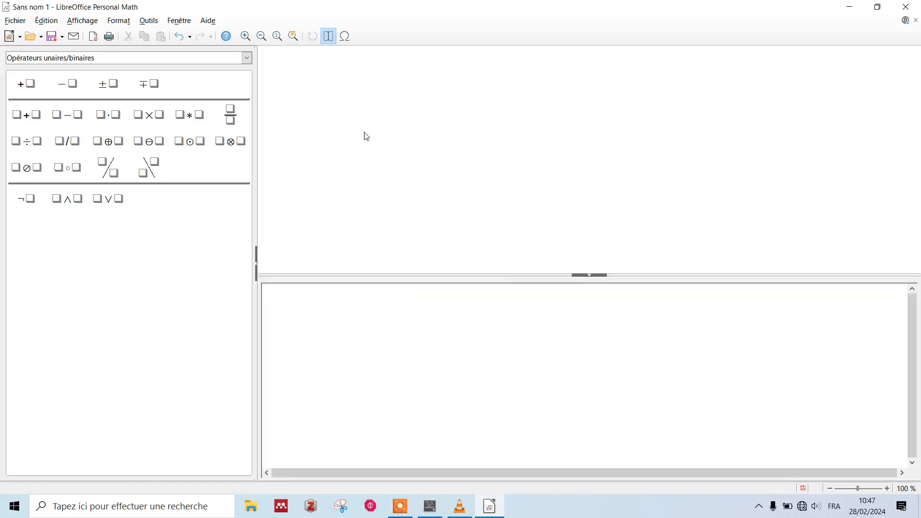
# Insert a product operator with both lower and upper limits from the Opérateurs category.
pyautogui.click(247, 58)
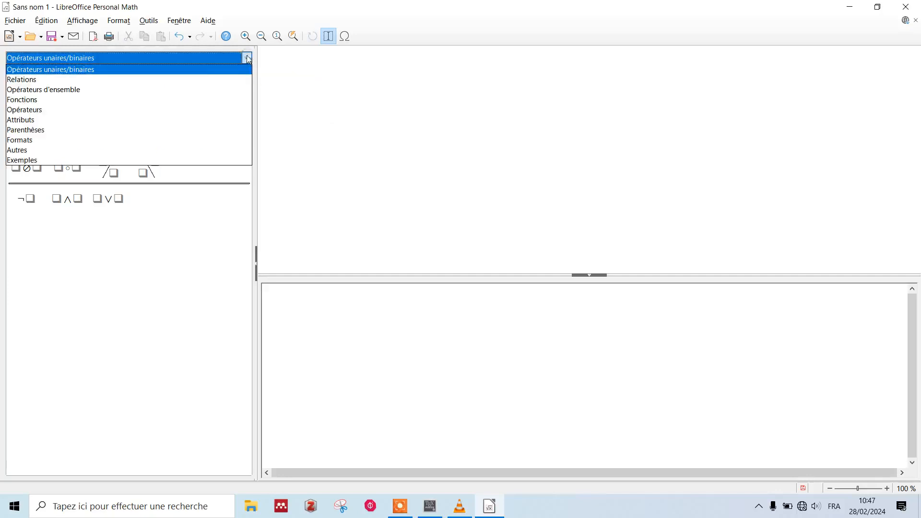
pyautogui.click(78, 101)
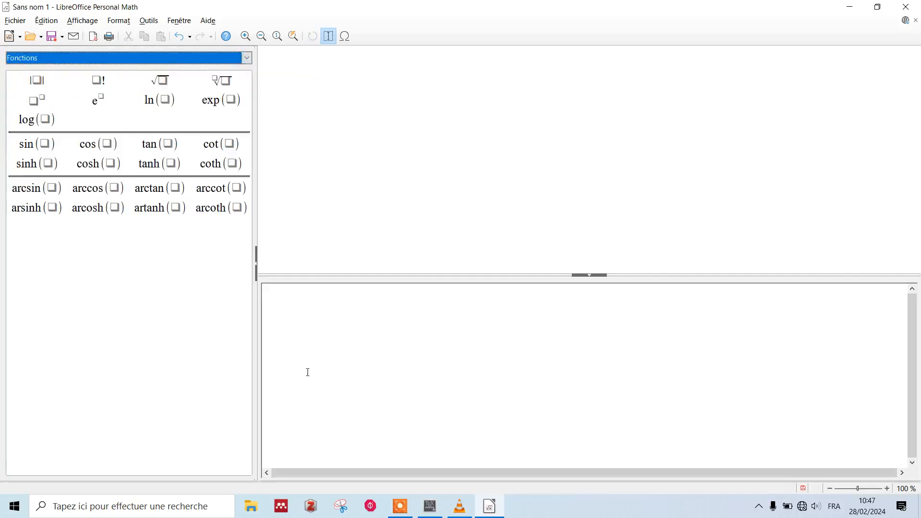
pyautogui.press('Down')
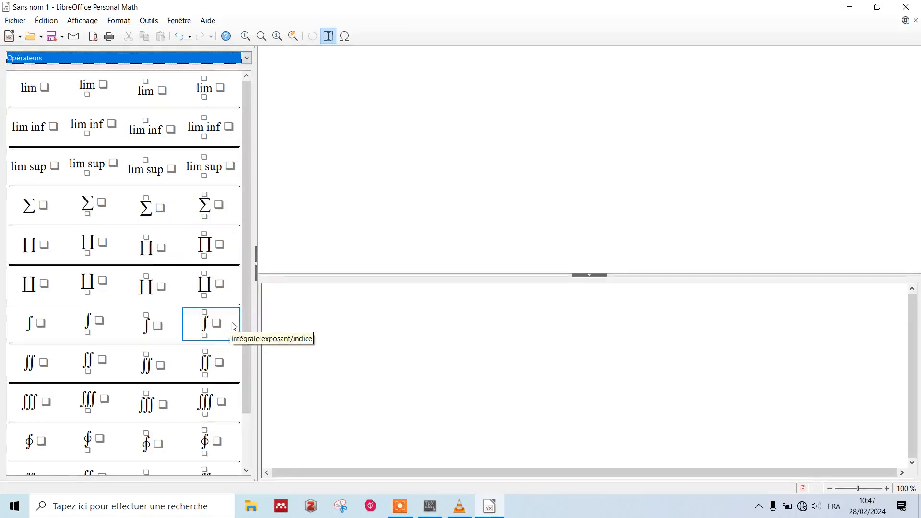
pyautogui.click(210, 254)
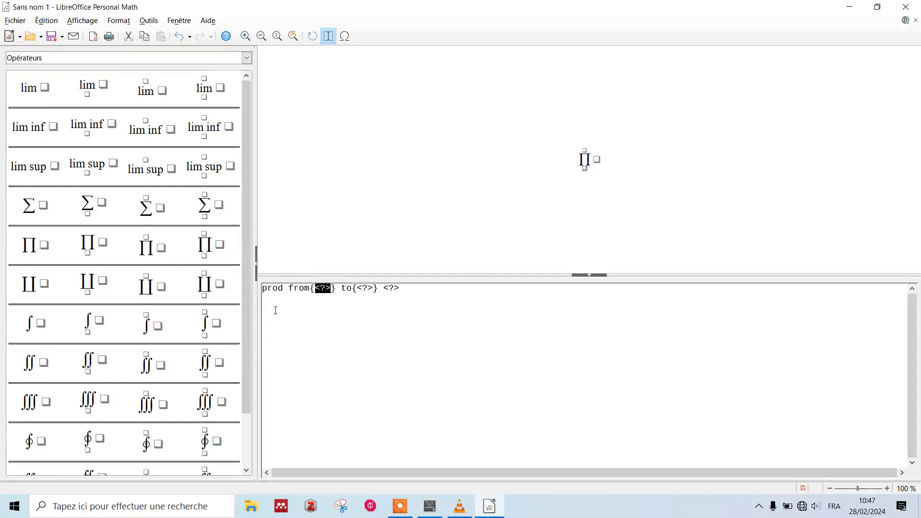
# Add "L_k=" in front of the product command in the formula code.
pyautogui.click(265, 294)
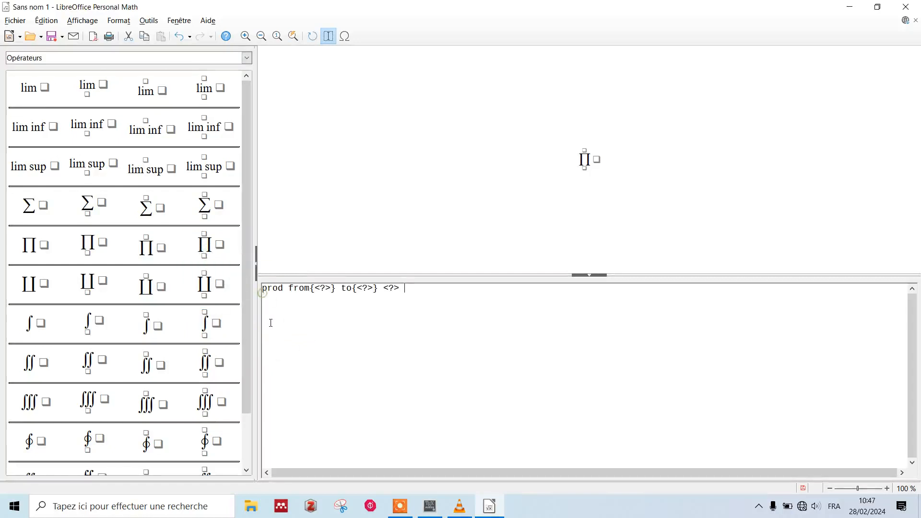
pyautogui.click(265, 290)
pyautogui.write('L')
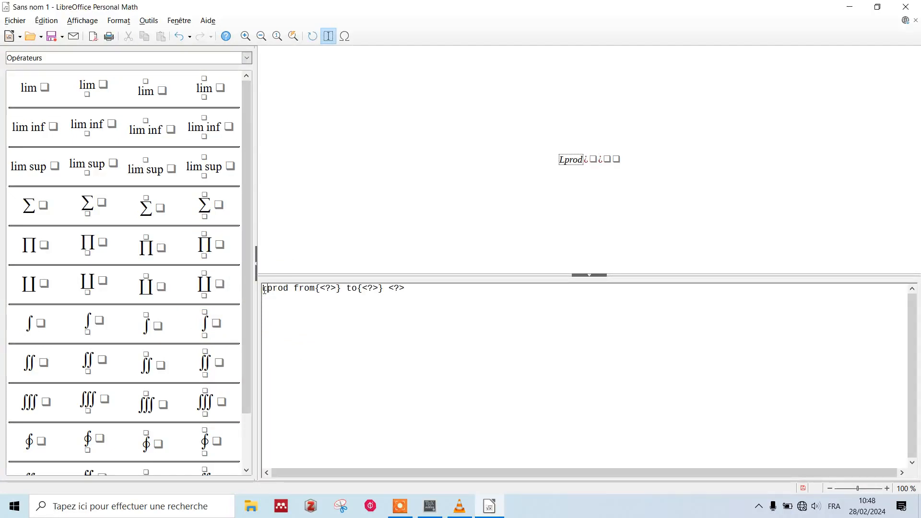
pyautogui.write('_')
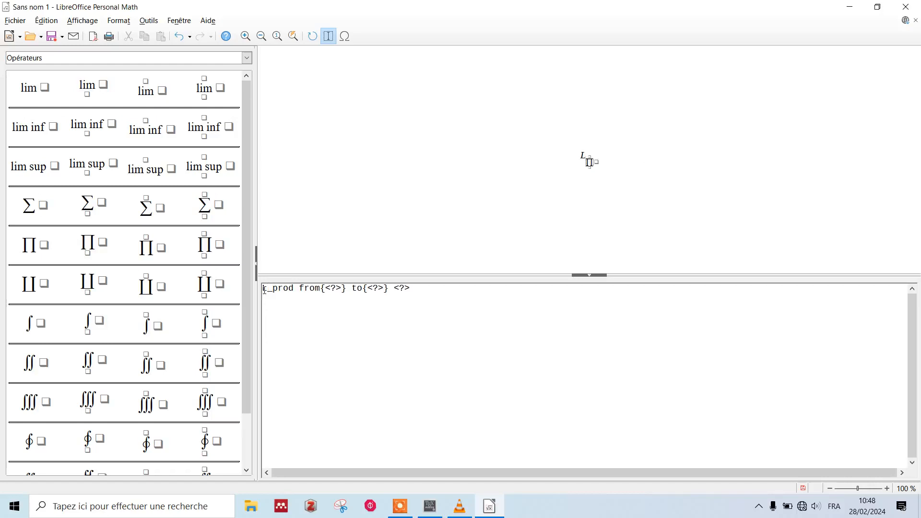
pyautogui.write('k')
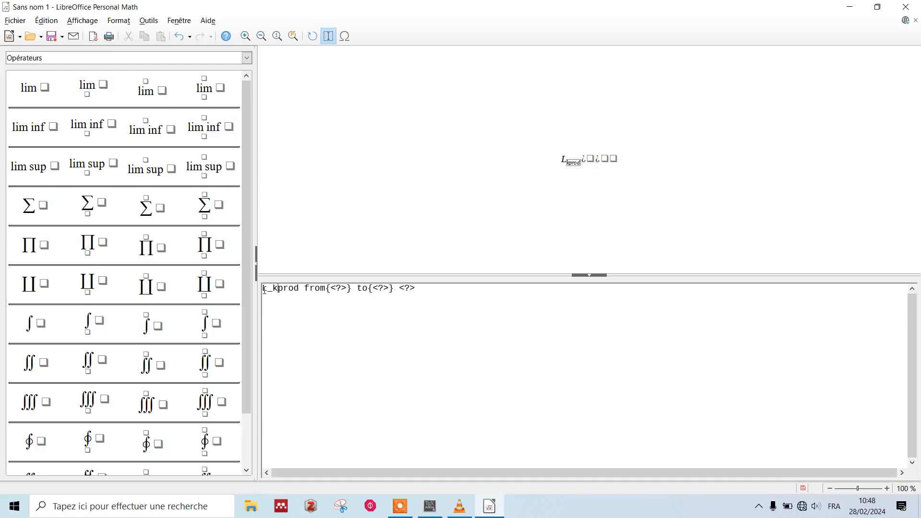
pyautogui.write('=')
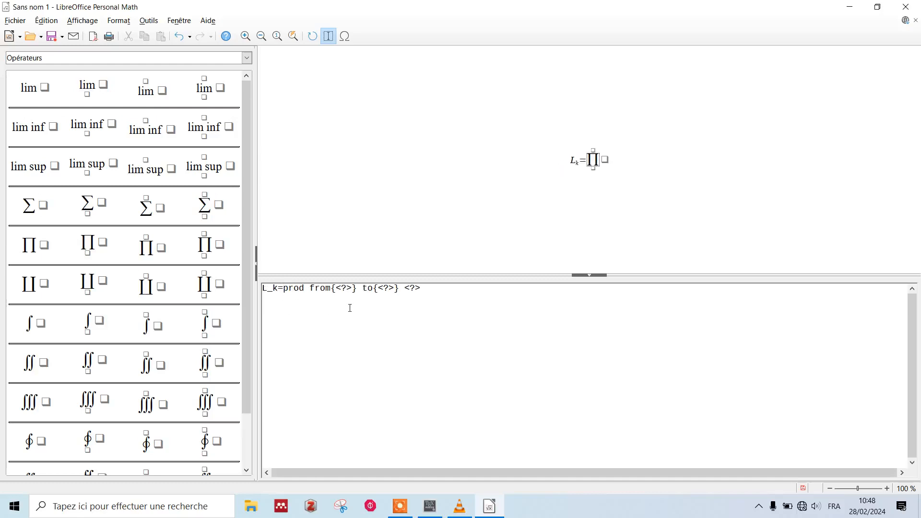
# Check the reference formula in the VLC video, then replace the product's lower limit placeholder with j=0 in LibreOffice Math.
pyautogui.click(461, 513)
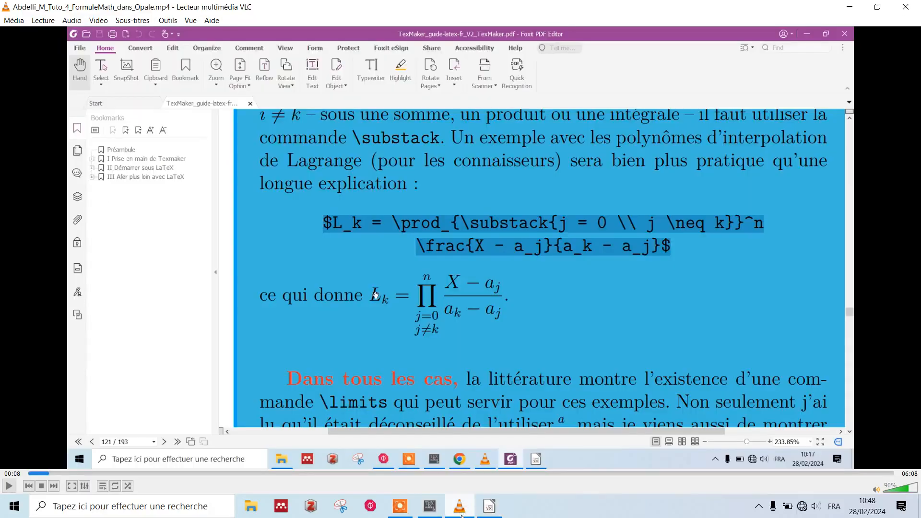
pyautogui.click(461, 513)
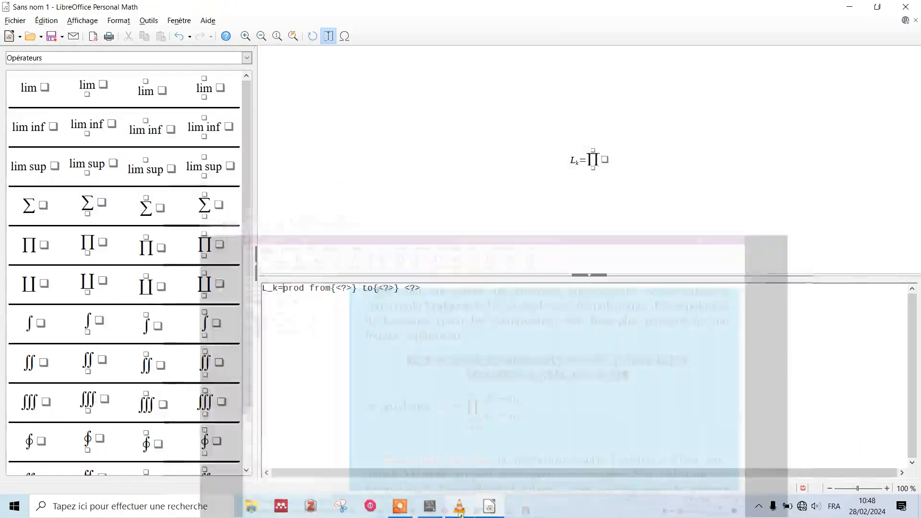
pyautogui.click(352, 289)
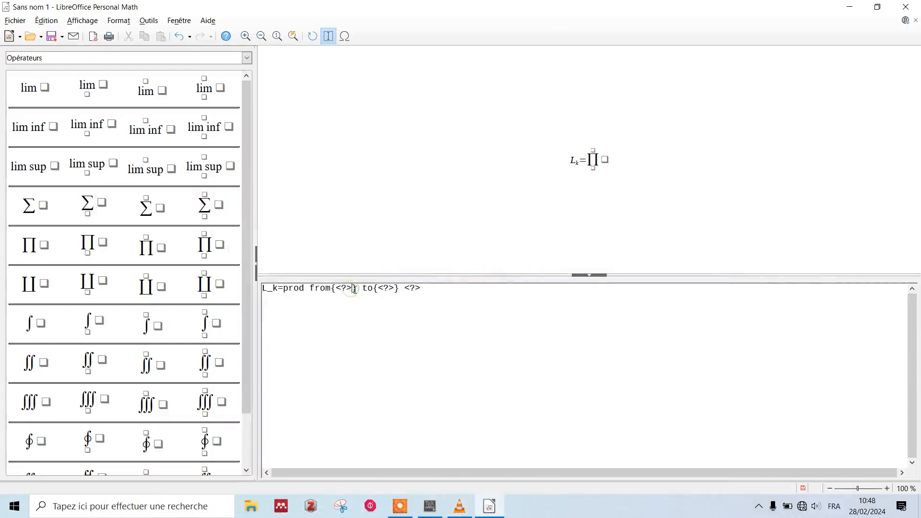
pyautogui.press('BackSpace')
pyautogui.press('BackSpace')
pyautogui.press('BackSpace')
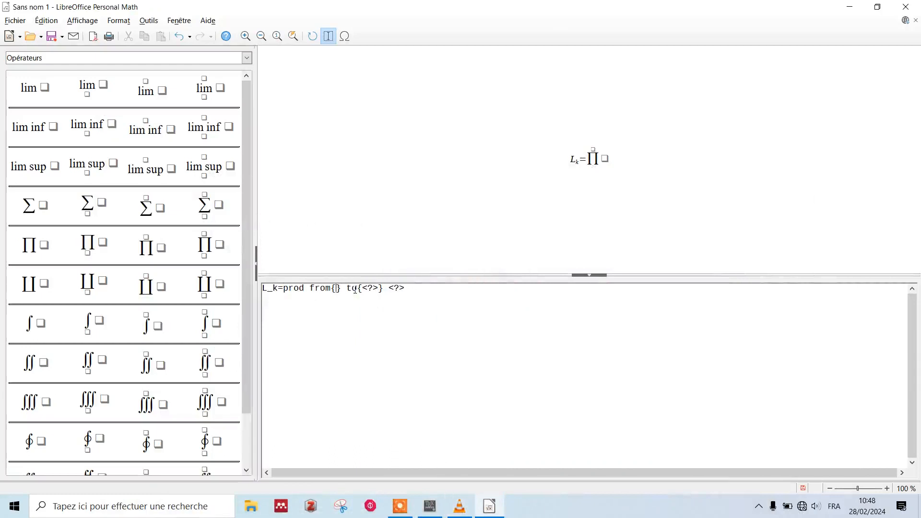
pyautogui.write('j=0')
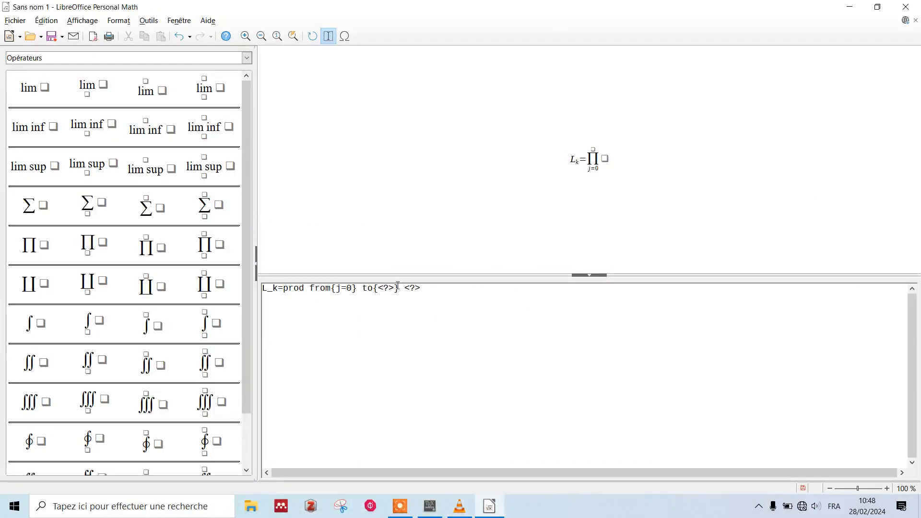
# Replace the placeholder in the product's upper limit with n.
pyautogui.click(395, 288)
pyautogui.press('BackSpace')
pyautogui.press('BackSpace')
pyautogui.press('BackSpace')
pyautogui.write('n')
# Remove the operand placeholder that follows the product's limits in the formula code.
pyautogui.doubleClick(402, 288)
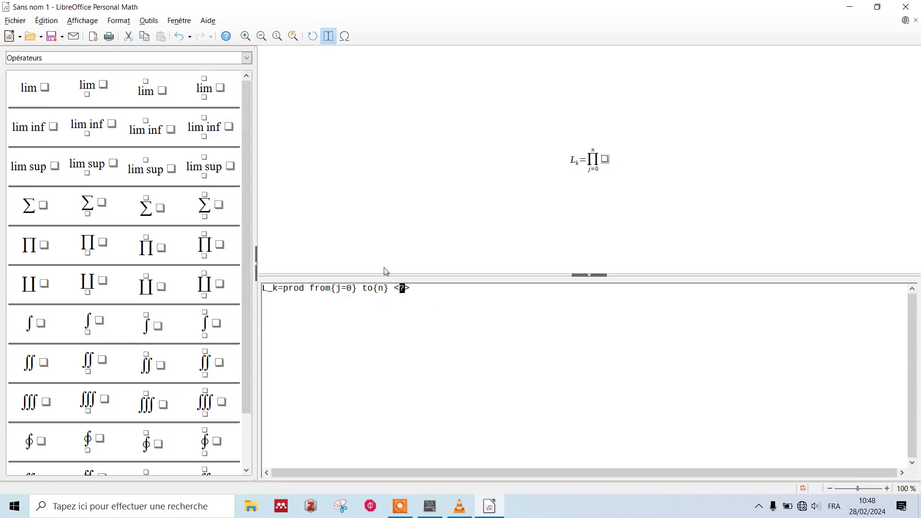
pyautogui.click(247, 58)
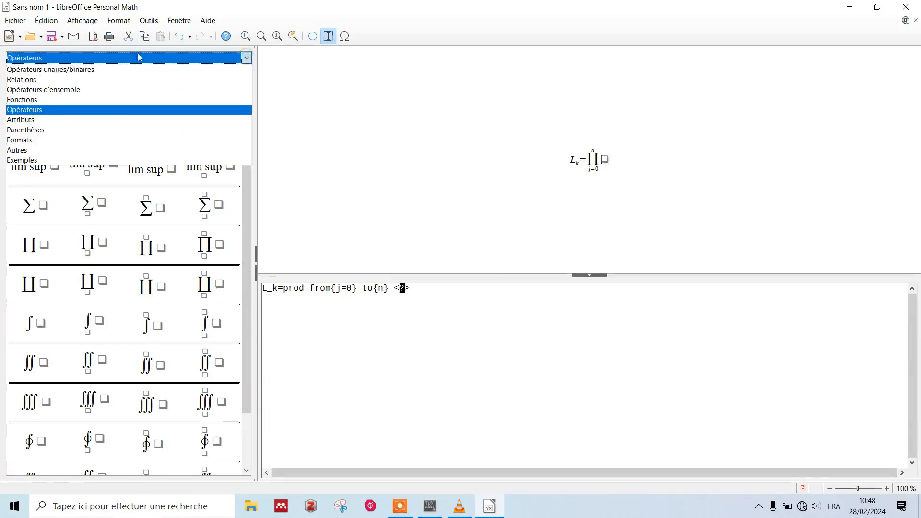
pyautogui.click(77, 68)
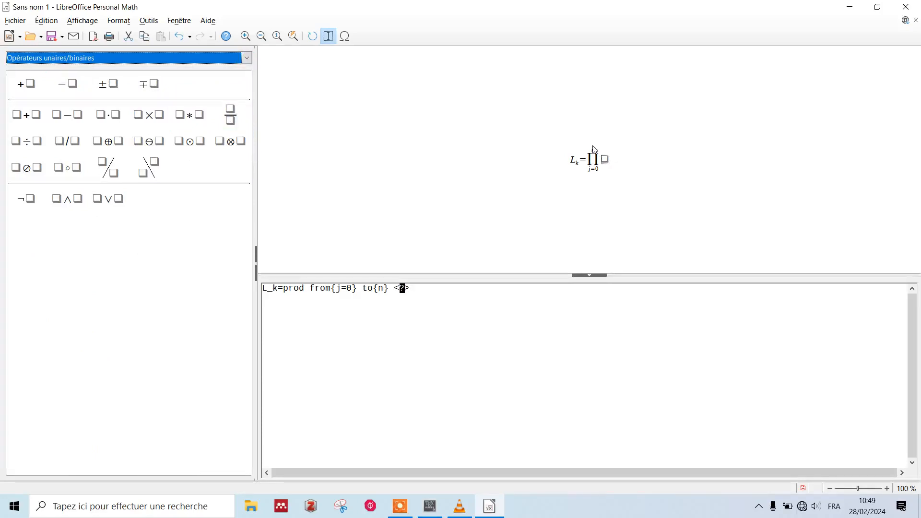
pyautogui.click(418, 287)
pyautogui.doubleClick(408, 286)
pyautogui.press('BackSpace')
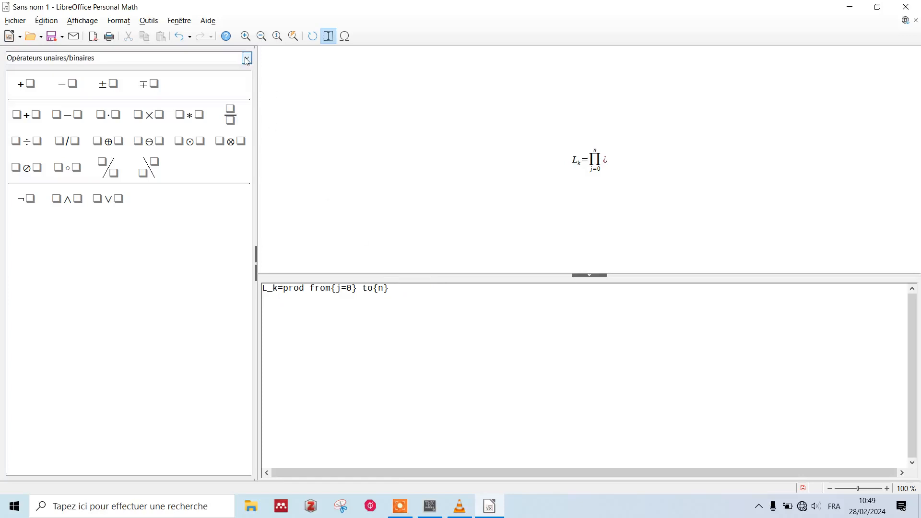
# Insert grouping brackets (Parenthèses de groupement) after the product's limits, undoing a trial insertion of round parentheses.
pyautogui.click(246, 58)
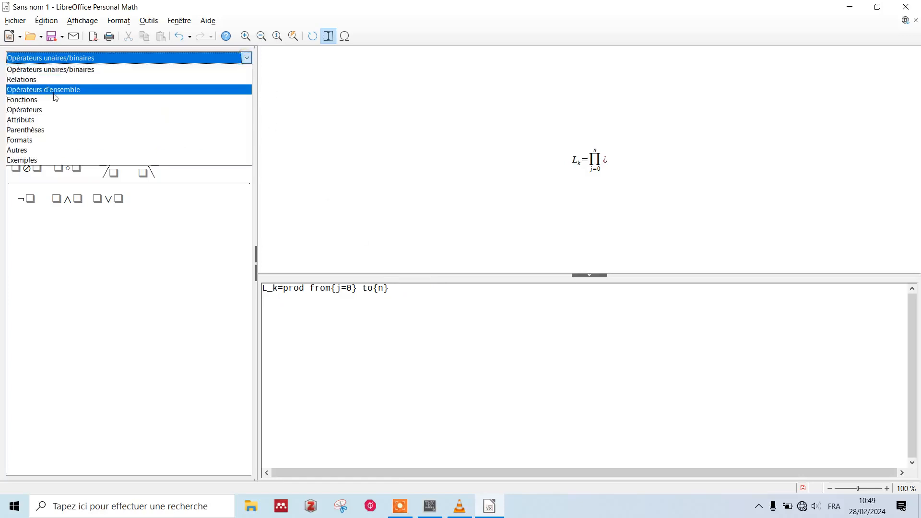
pyautogui.click(54, 90)
pyautogui.click(245, 58)
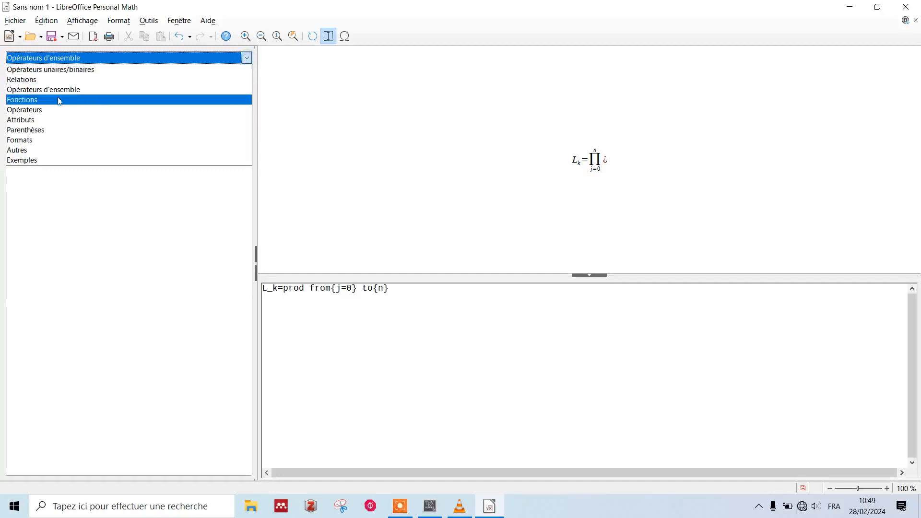
pyautogui.click(48, 110)
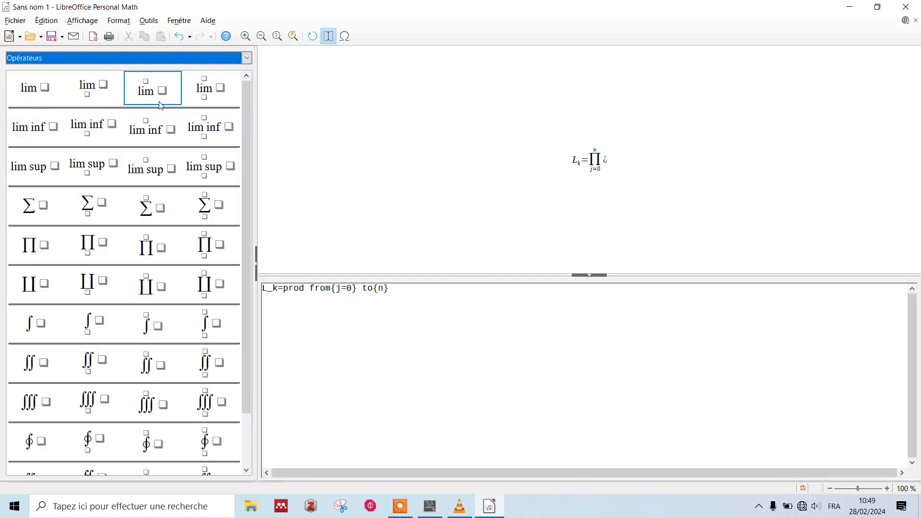
pyautogui.click(247, 57)
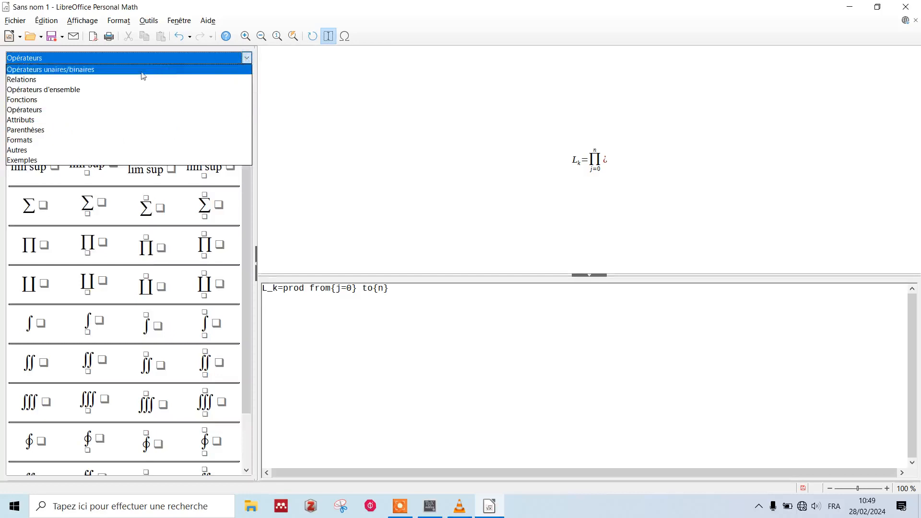
pyautogui.click(45, 120)
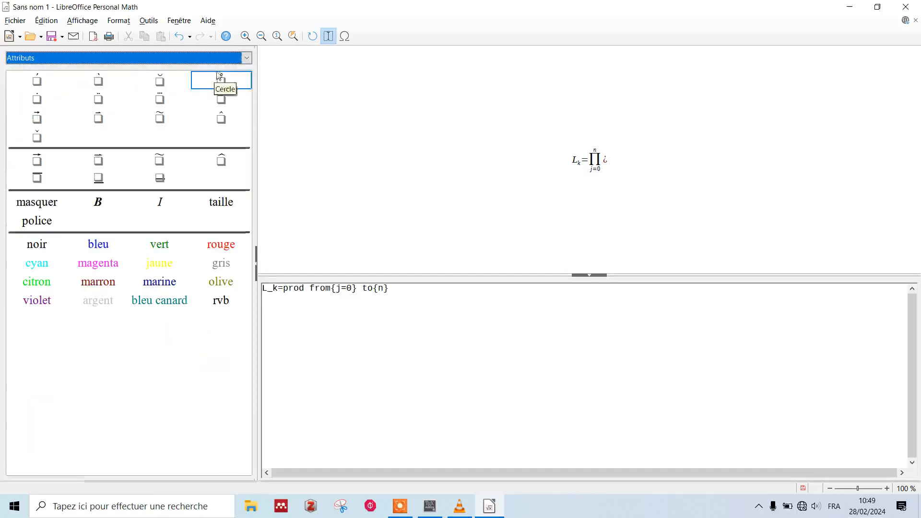
pyautogui.click(246, 57)
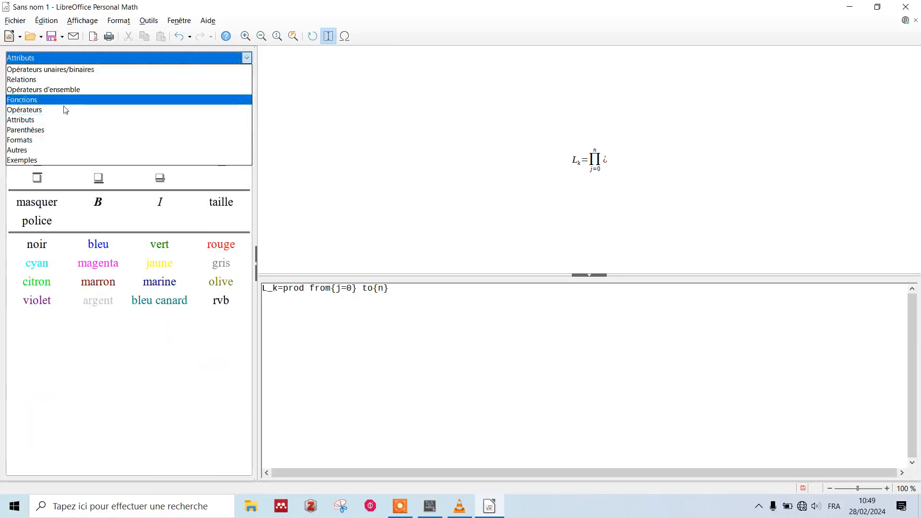
pyautogui.click(43, 129)
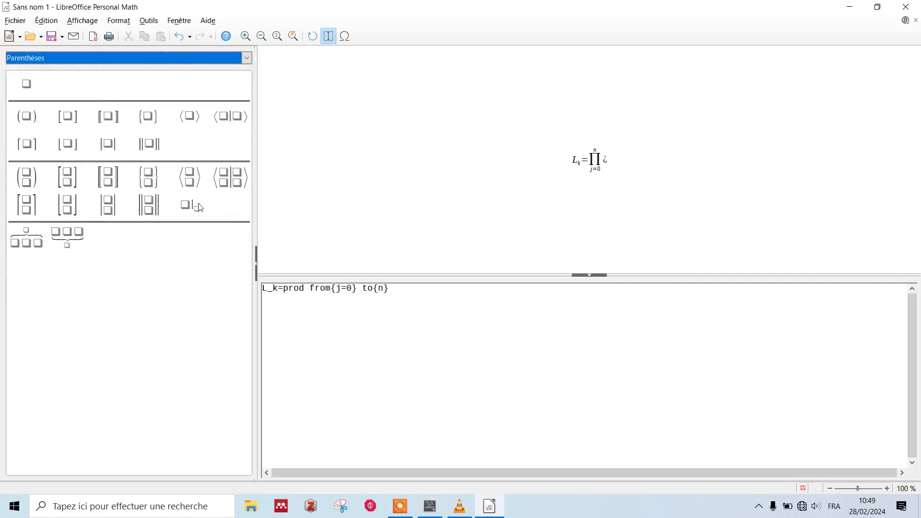
pyautogui.click(404, 294)
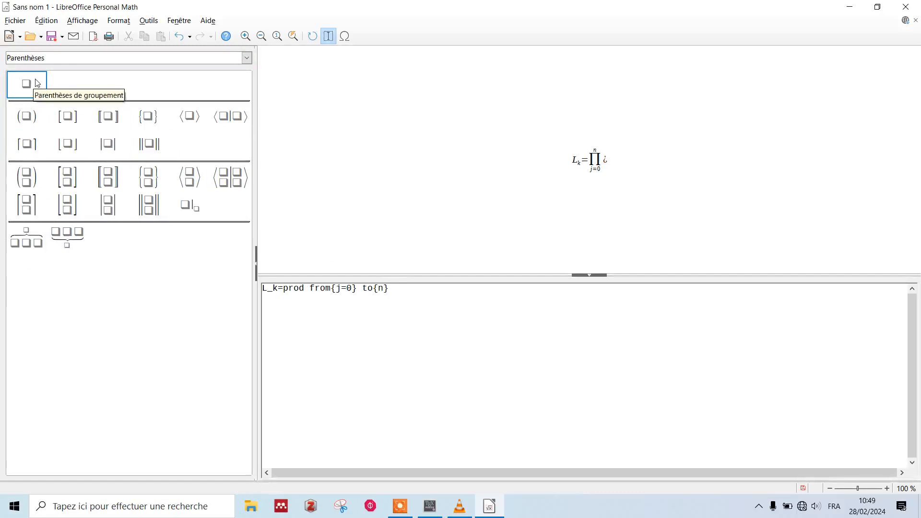
pyautogui.click(27, 122)
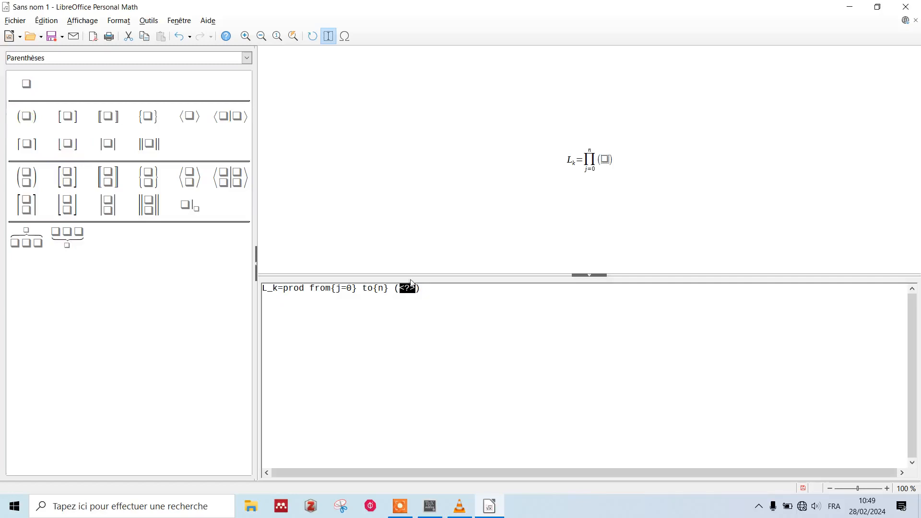
pyautogui.click(179, 41)
pyautogui.click(26, 85)
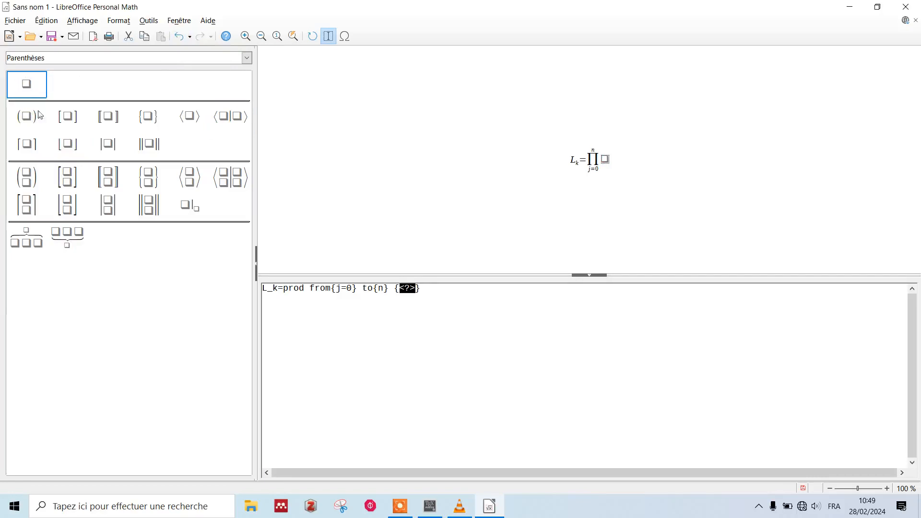
pyautogui.click(417, 288)
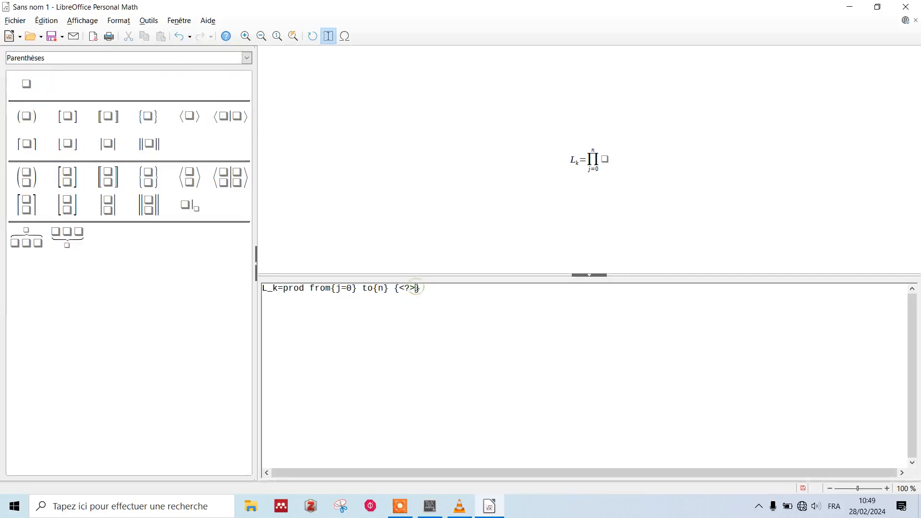
pyautogui.press('BackSpace')
pyautogui.press('BackSpace')
pyautogui.press('BackSpace')
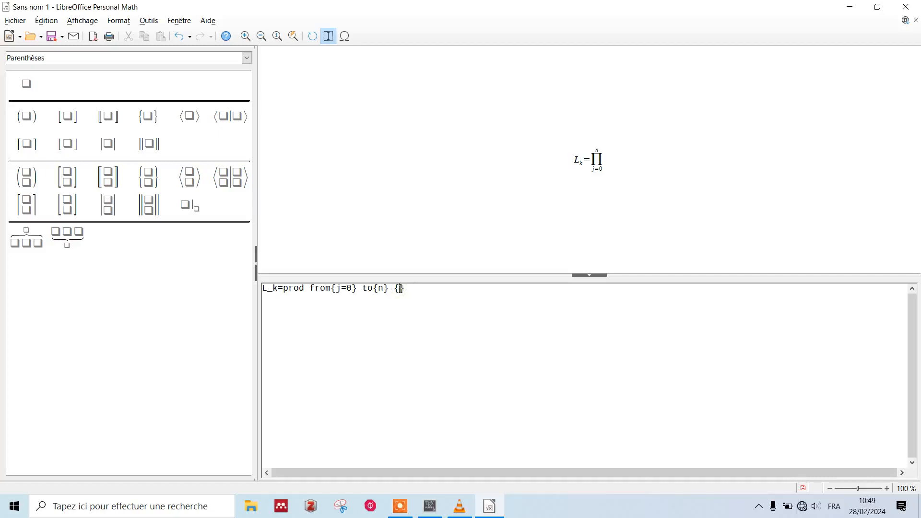
pyautogui.write('<?>')
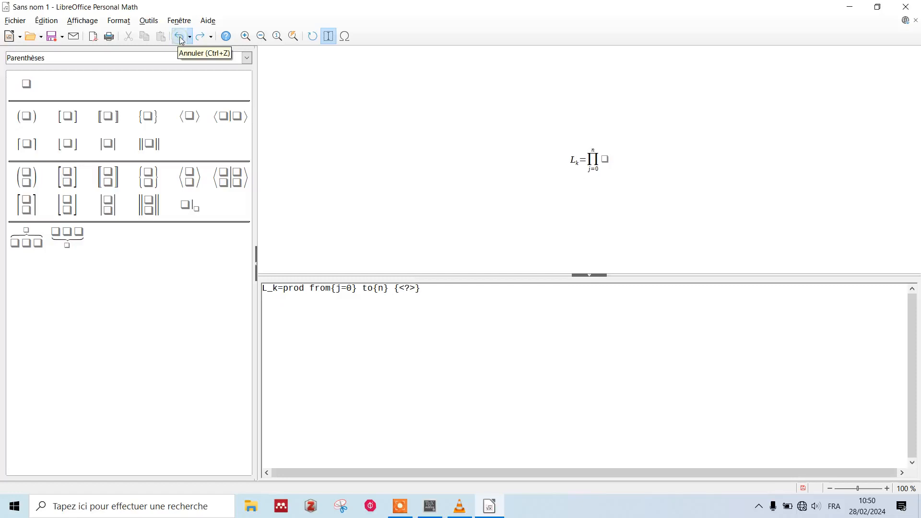
# Replace the placeholder in the product's grouping brackets with a fraction (over) from the unary/binary operators.
pyautogui.moveTo(415, 288); pyautogui.dragTo(402, 289)
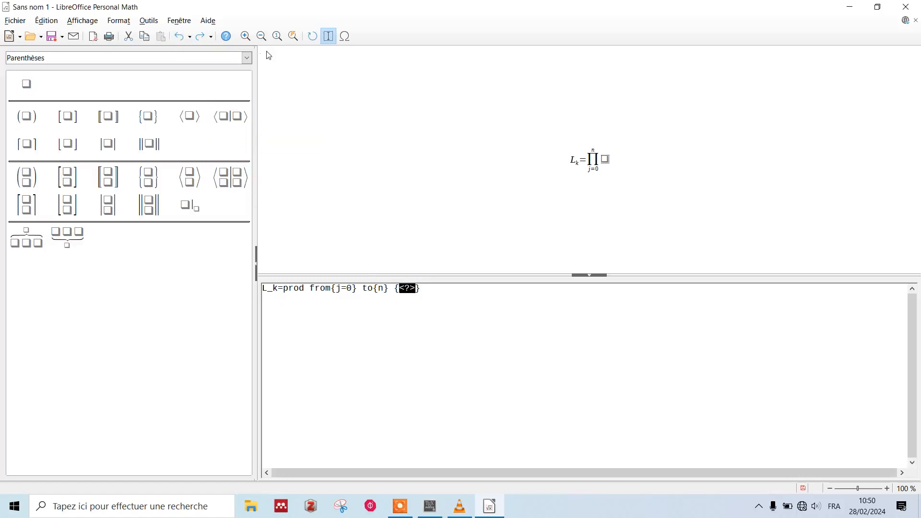
pyautogui.click(246, 58)
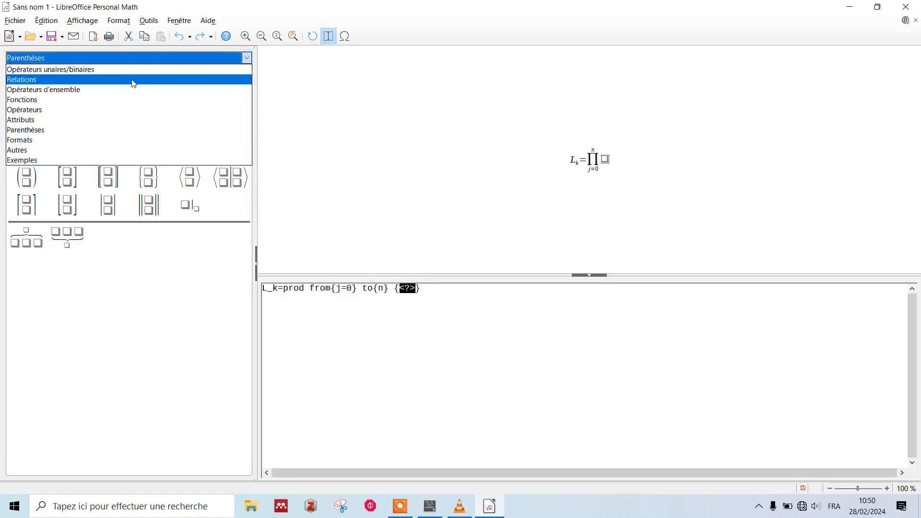
pyautogui.click(101, 71)
pyautogui.click(228, 121)
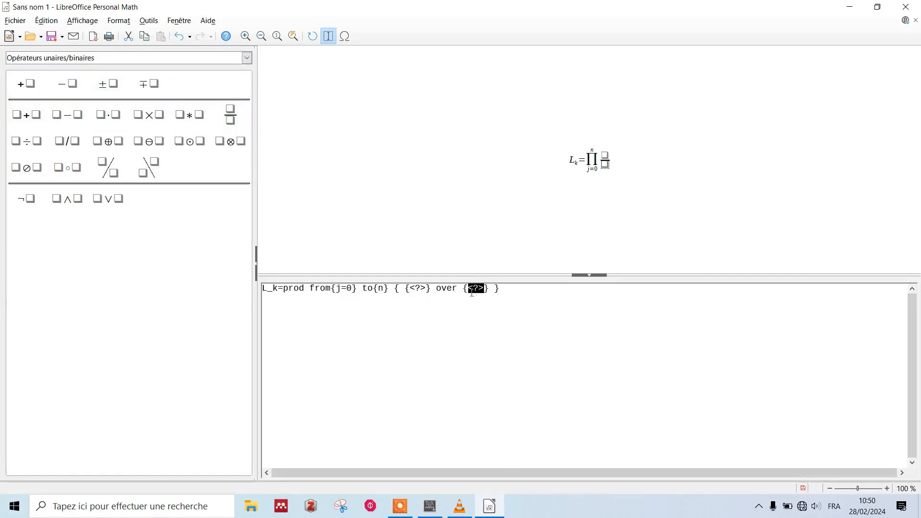
# Replace the fraction's numerator placeholder with X-a_j, checking the reference formula in the VLC video.
pyautogui.moveTo(426, 287); pyautogui.dragTo(410, 288)
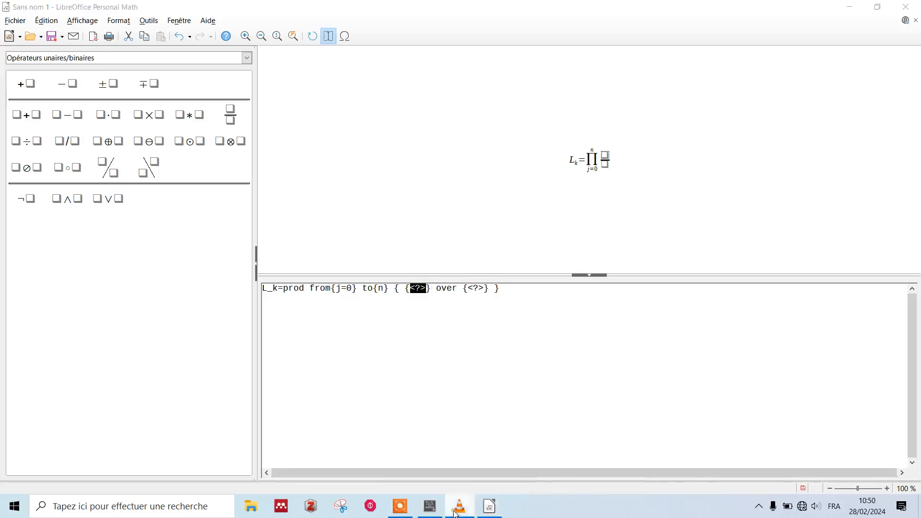
pyautogui.click(459, 506)
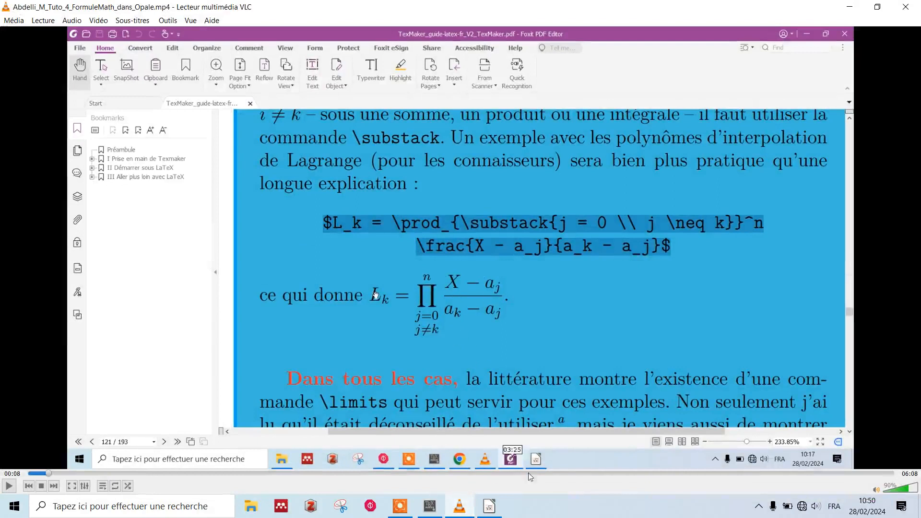
pyautogui.click(494, 513)
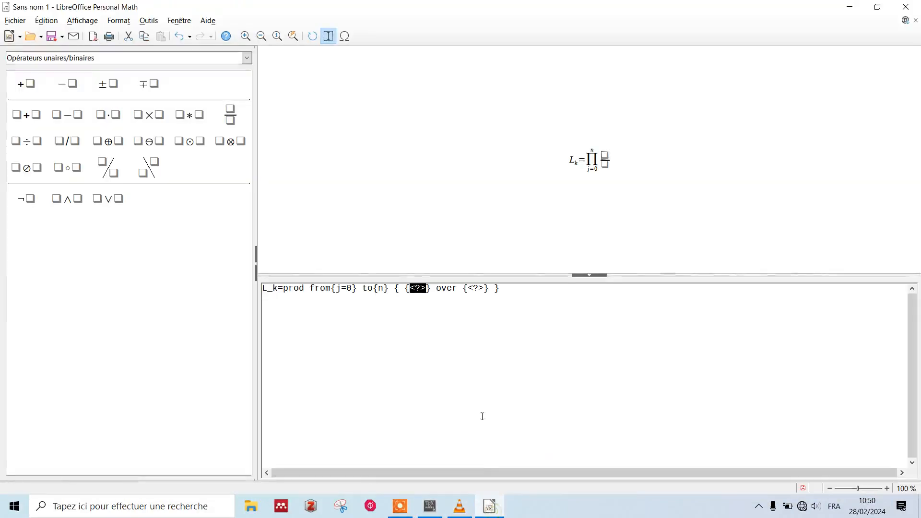
pyautogui.write('X')
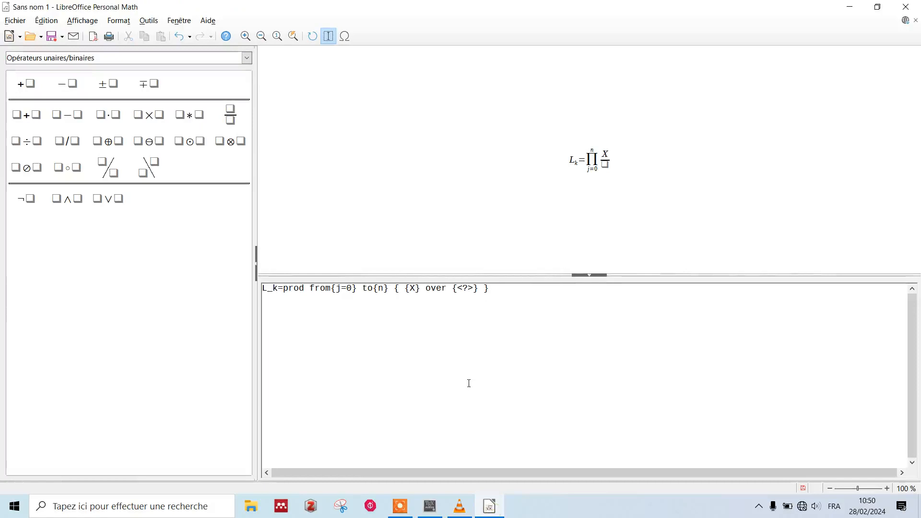
pyautogui.write('-')
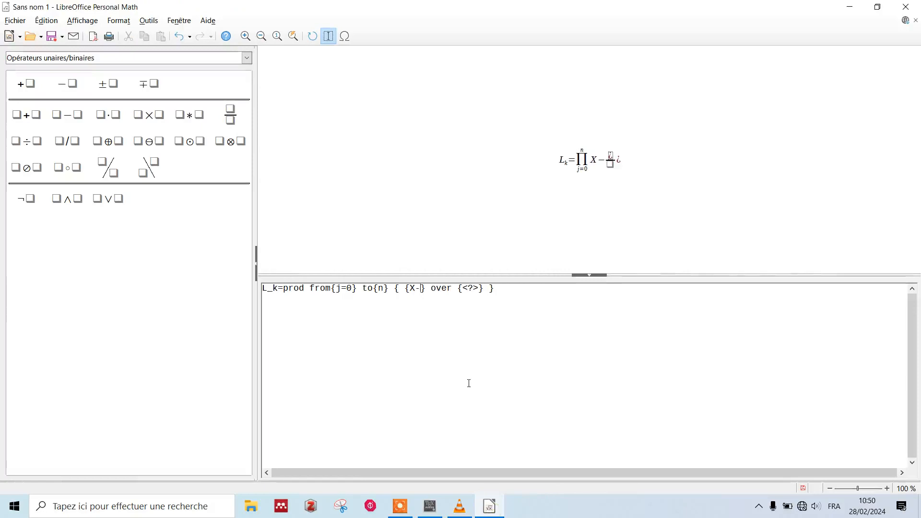
pyautogui.write('a')
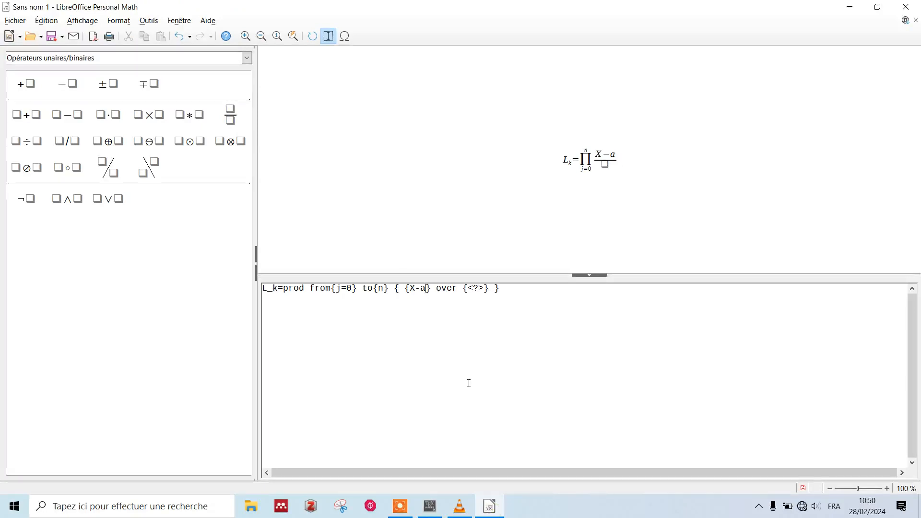
pyautogui.write('_j')
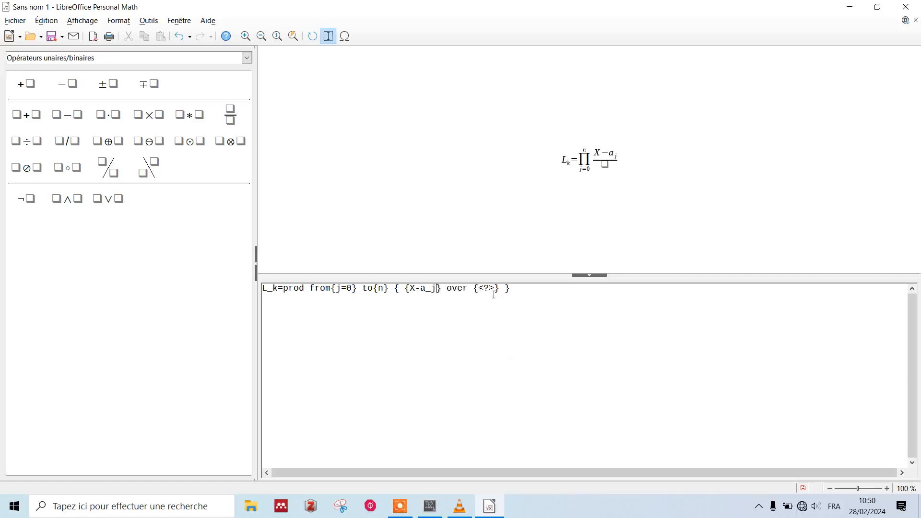
# Replace the fraction's denominator placeholder with a_k-a_j, checking it against the reference formula in VLC.
pyautogui.moveTo(498, 288); pyautogui.dragTo(479, 288)
pyautogui.click(459, 509)
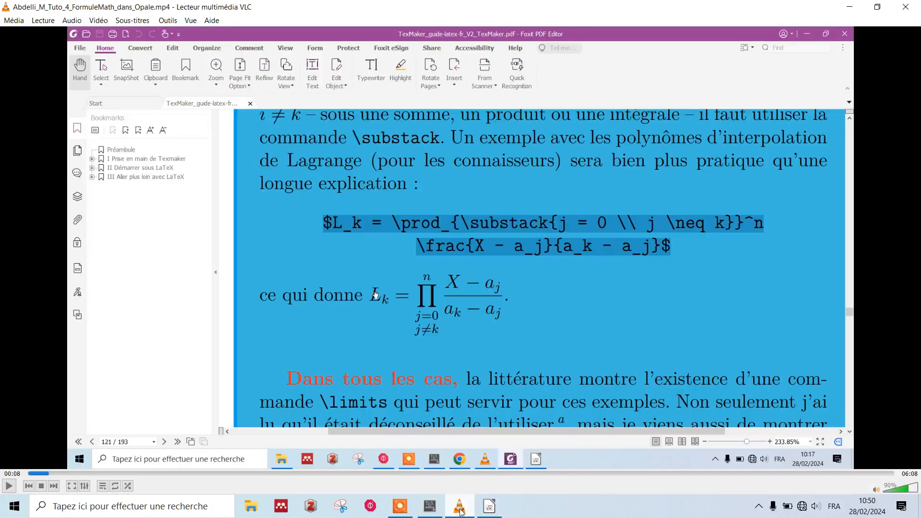
pyautogui.click(459, 512)
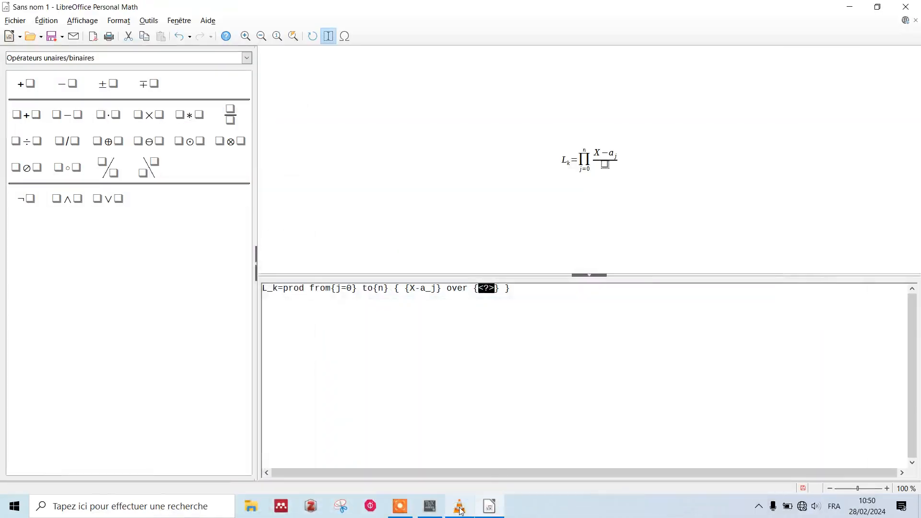
pyautogui.write('a_k-')
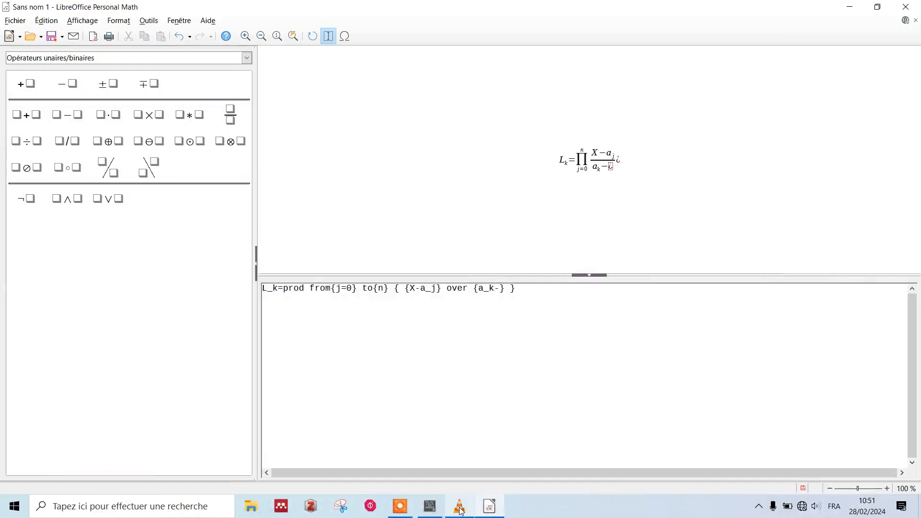
pyautogui.write('a_j')
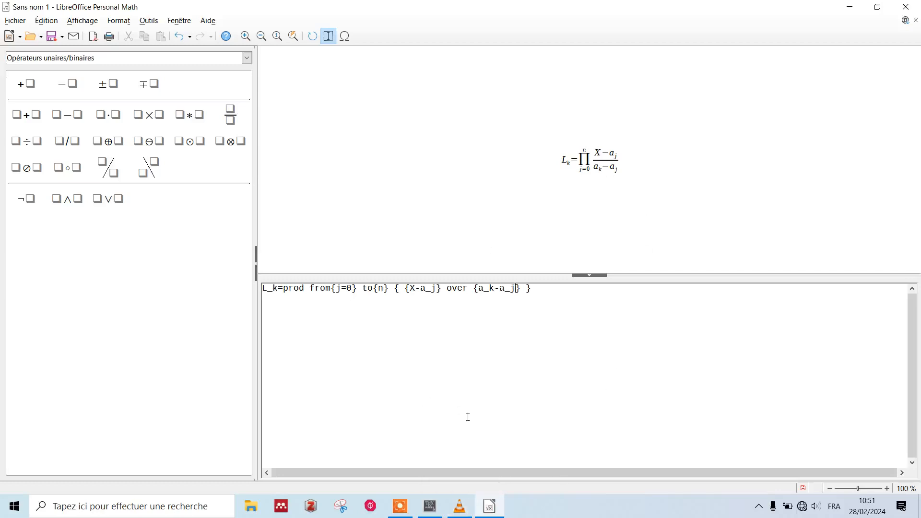
# Append a comma and j after the product expression, consulting the condition in the VLC reference formula.
pyautogui.click(538, 293)
pyautogui.write(',')
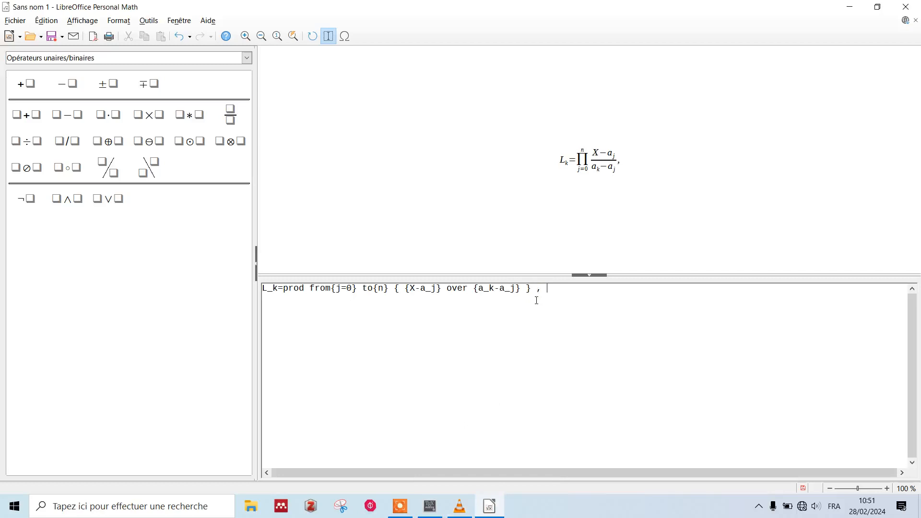
pyautogui.moveTo(459, 506)
pyautogui.click(474, 389)
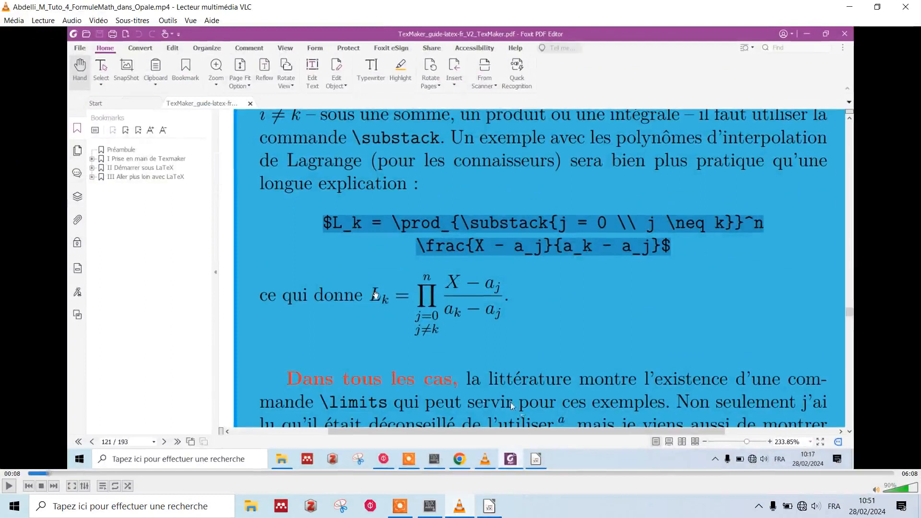
pyautogui.moveTo(489, 506)
pyautogui.click(480, 446)
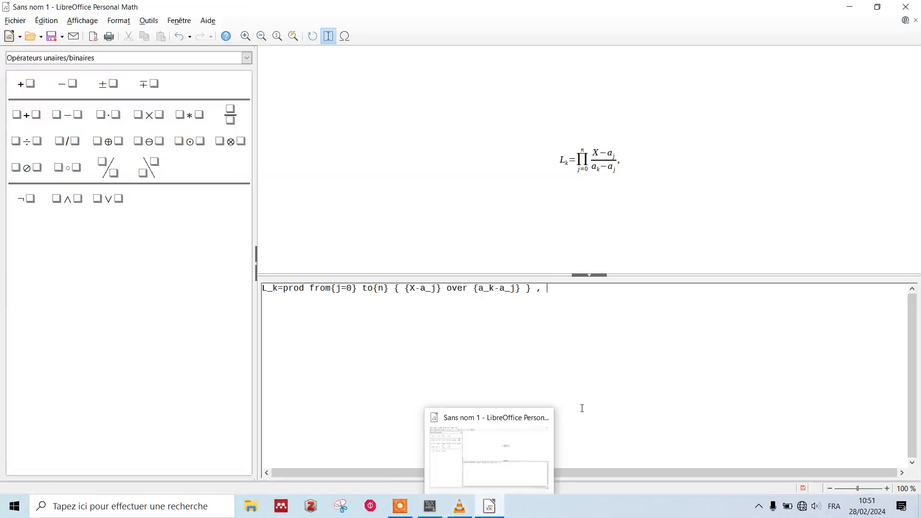
pyautogui.write('j')
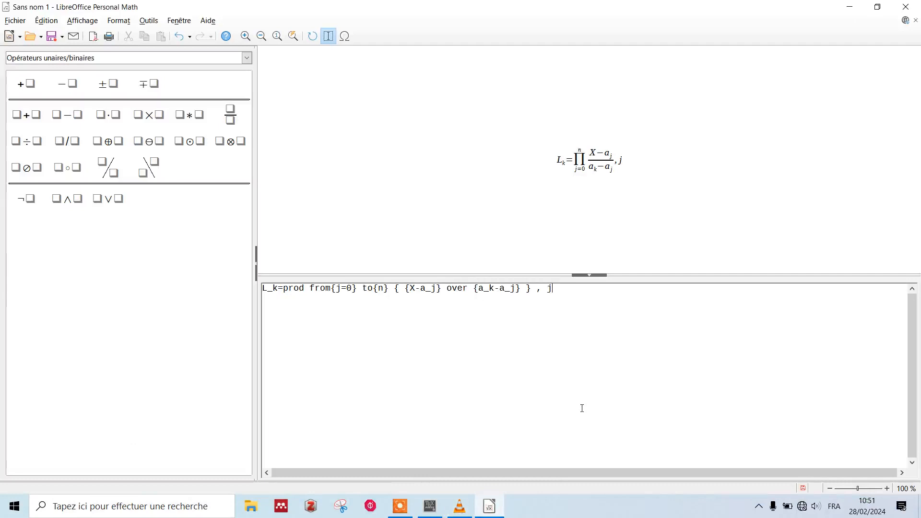
pyautogui.doubleClick(539, 289)
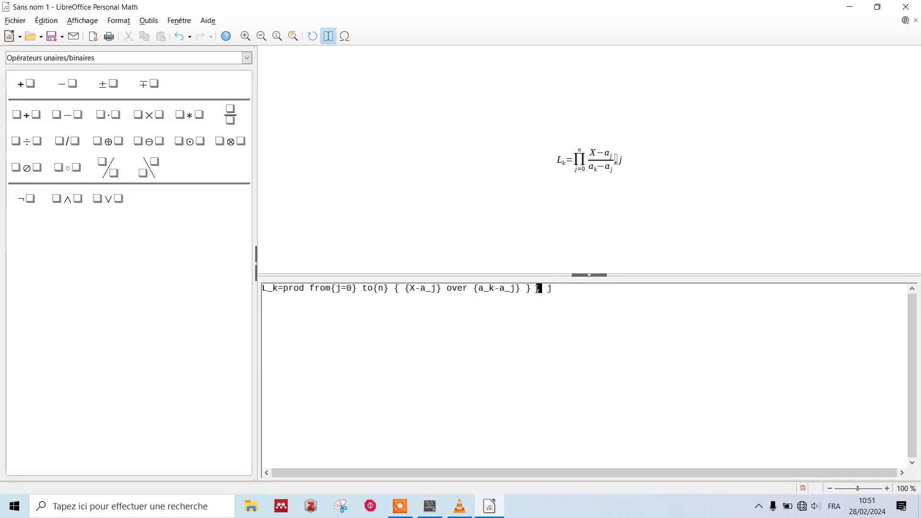
pyautogui.click(537, 288)
# Insert the ≠ symbol (différent) from the Spécial symbol set after j and follow it with k.
pyautogui.click(345, 36)
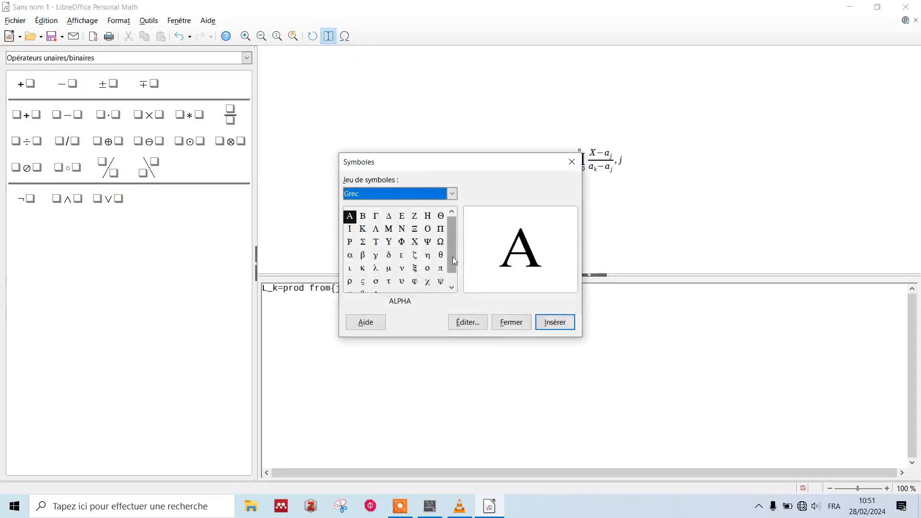
pyautogui.scroll(-1, 453, 258)
pyautogui.click(452, 193)
pyautogui.click(377, 213)
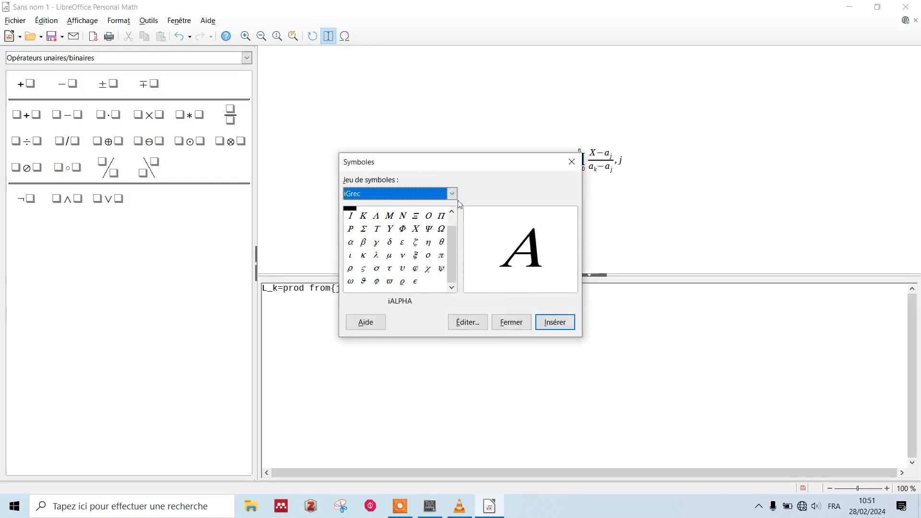
pyautogui.click(453, 194)
pyautogui.click(366, 230)
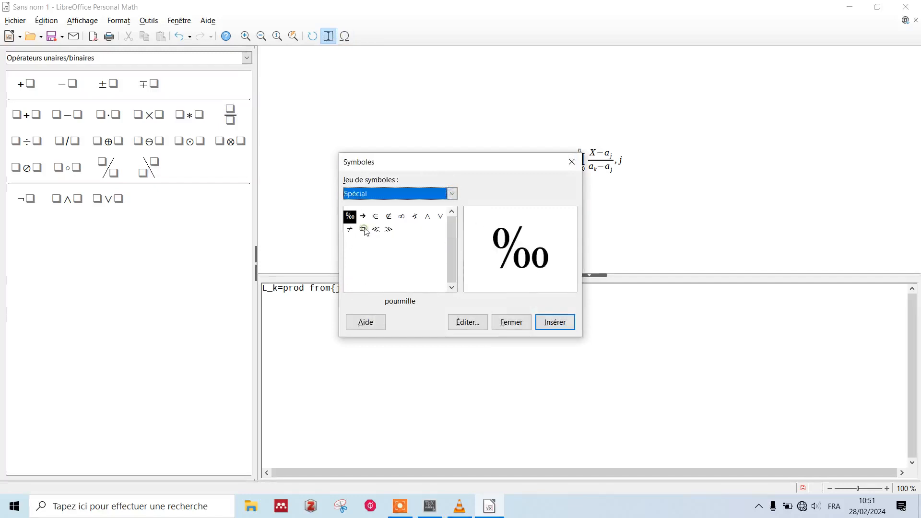
pyautogui.click(350, 230)
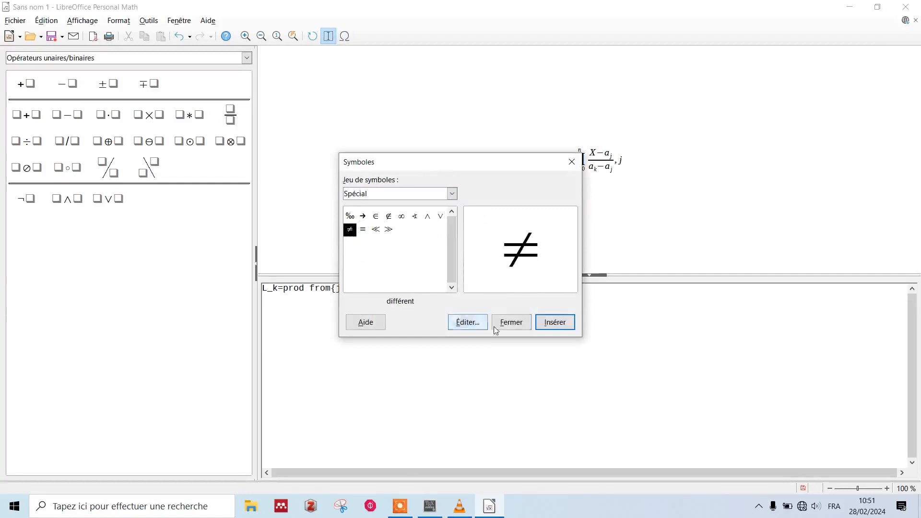
pyautogui.click(555, 323)
pyautogui.click(512, 322)
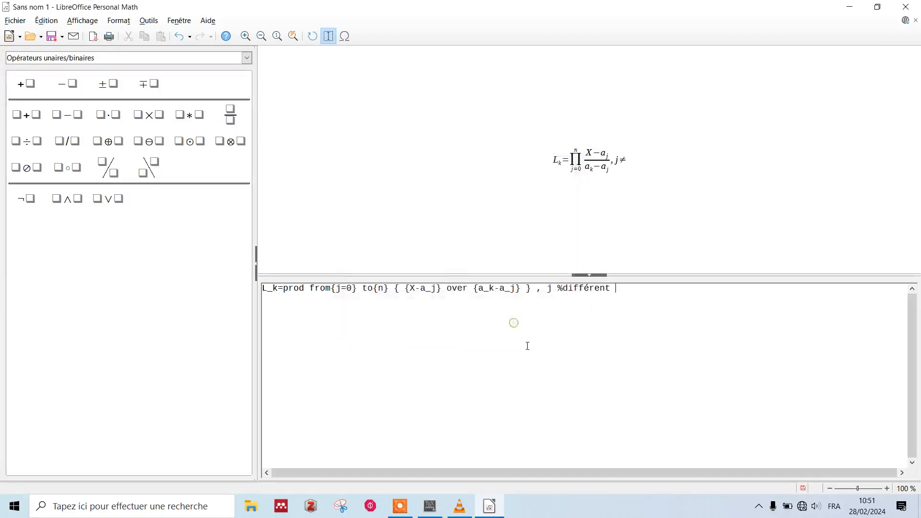
pyautogui.write('k')
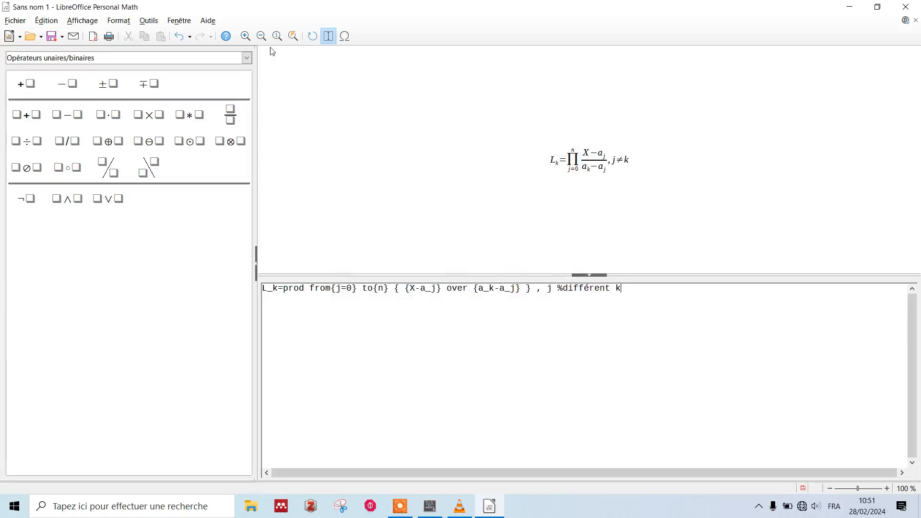
# Start saving the formula under a new name and enter Math6.odf as the file name.
pyautogui.click(15, 21)
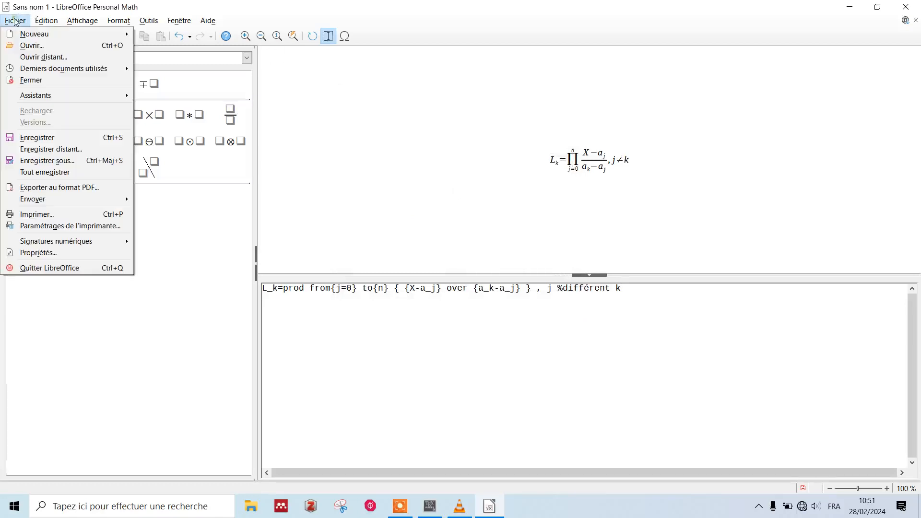
pyautogui.click(62, 162)
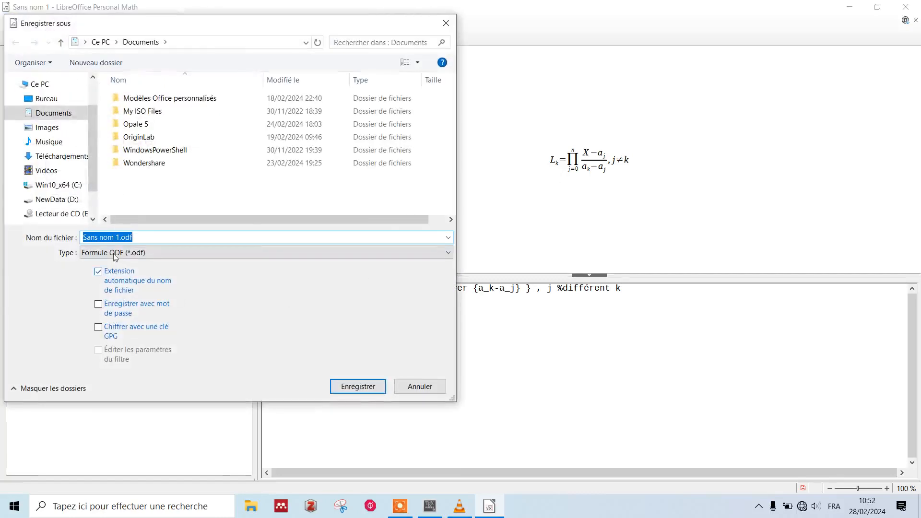
pyautogui.click(118, 237)
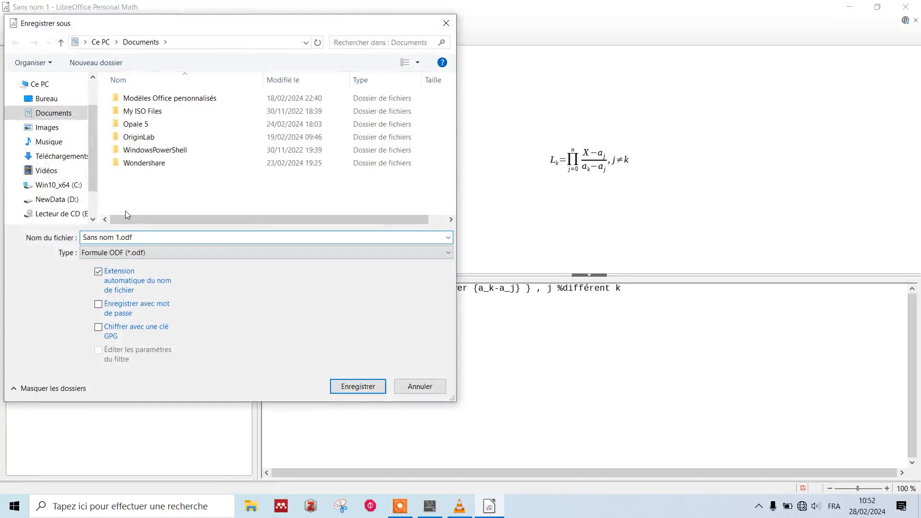
pyautogui.press('BackSpace')
pyautogui.press('BackSpace')
pyautogui.press('BackSpace')
pyautogui.press('BackSpace')
pyautogui.press('BackSpace')
pyautogui.press('BackSpace')
pyautogui.press('BackSpace')
pyautogui.press('BackSpace')
pyautogui.write('Math')
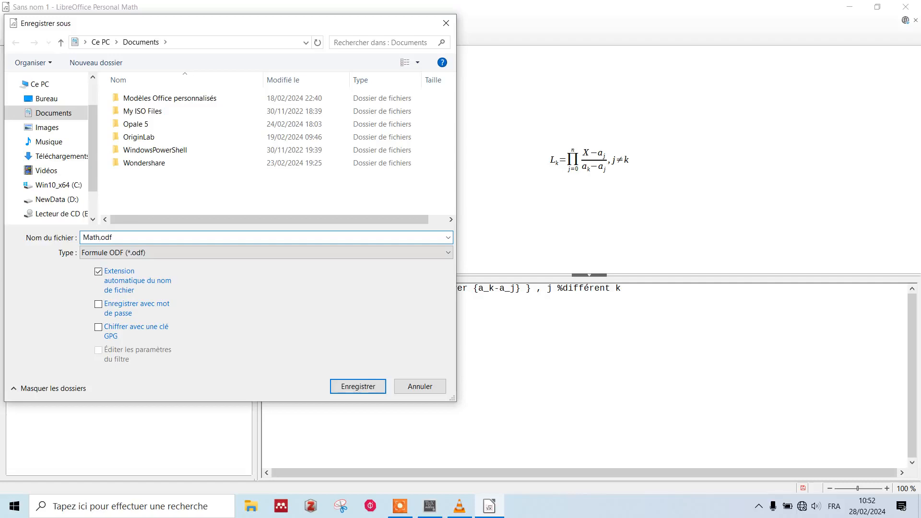
pyautogui.write('6')
# Choose the Téléchargements folder, change the file name to Math_5.odf and save the formula.
pyautogui.click(61, 157)
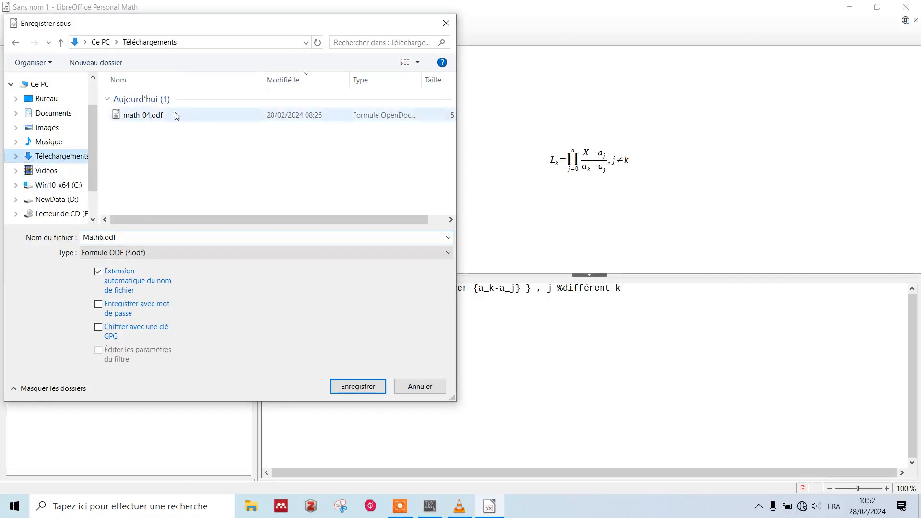
pyautogui.doubleClick(103, 237)
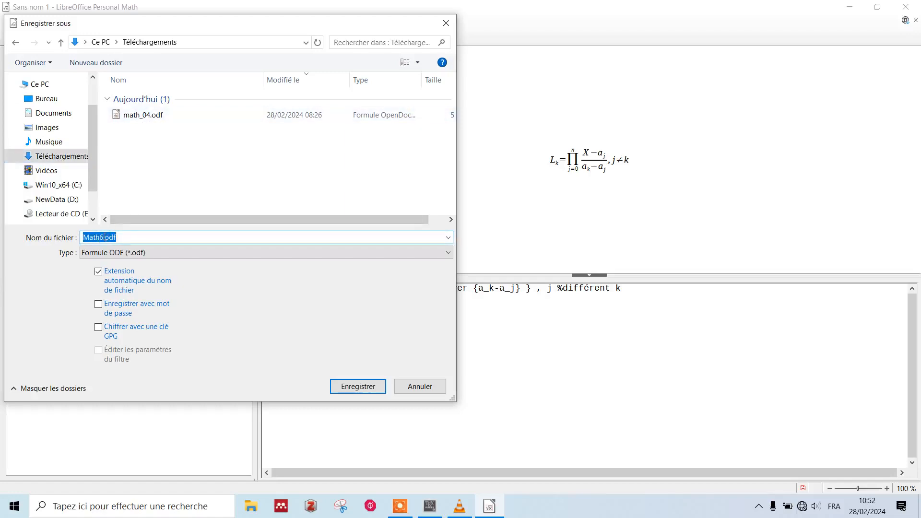
pyautogui.click(103, 237)
pyautogui.press('BackSpace')
pyautogui.write('_5')
pyautogui.click(349, 387)
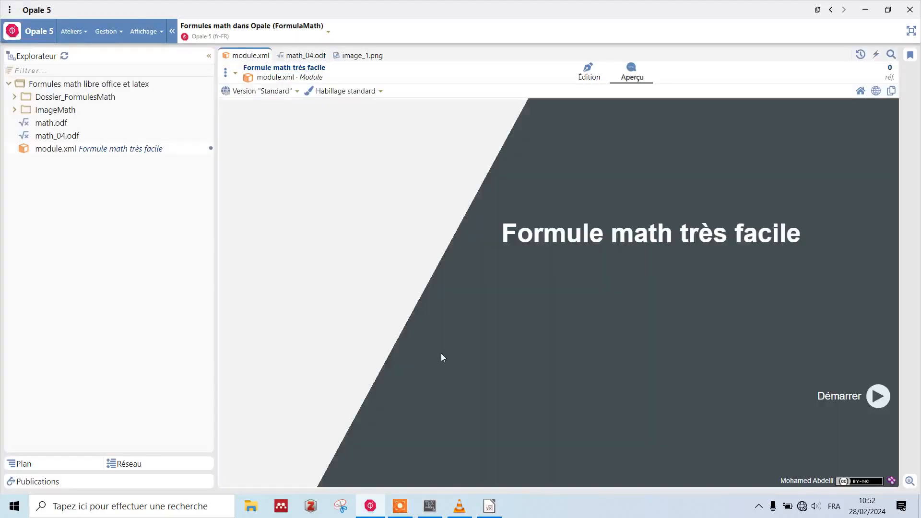
# In Opale 5, put the module Formule math très facile into Édition mode, select the ImageMath folder and restore the window to its smaller size.
pyautogui.click(586, 72)
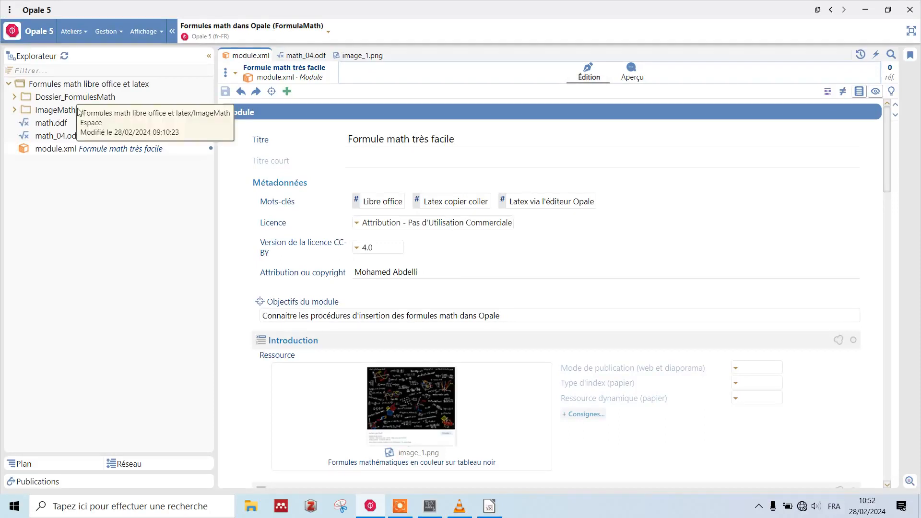
pyautogui.click(52, 110)
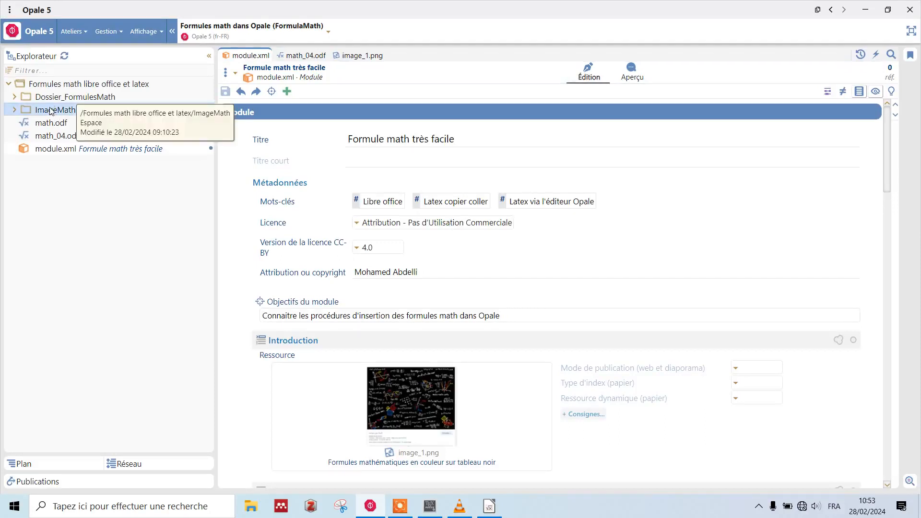
pyautogui.click(888, 10)
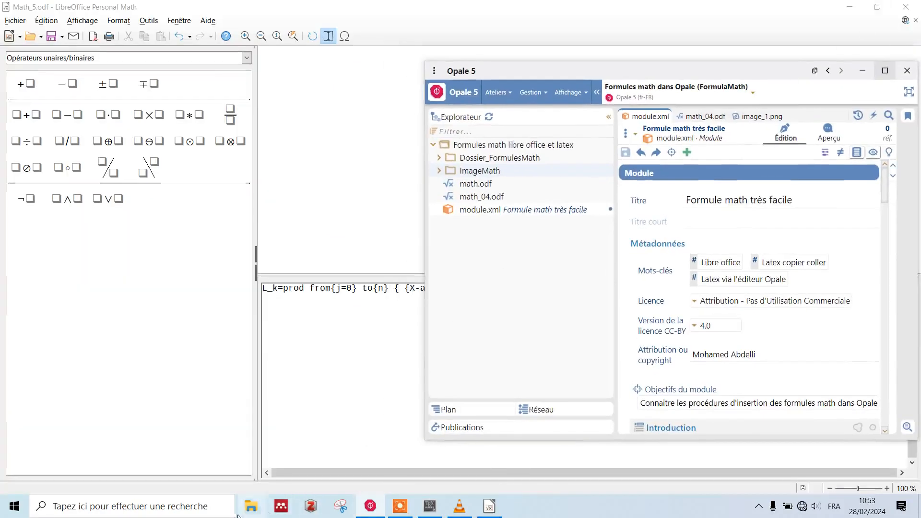
# Switch to File Explorer, show the Téléchargements folder in a narrower window beside Opale 5, and copy Math_5.odf into the ImageMath folder.
pyautogui.click(251, 506)
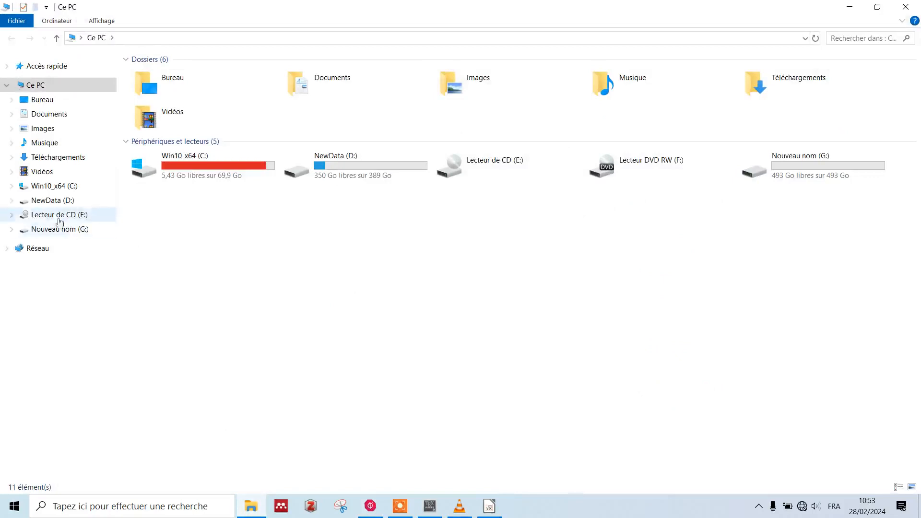
pyautogui.click(68, 160)
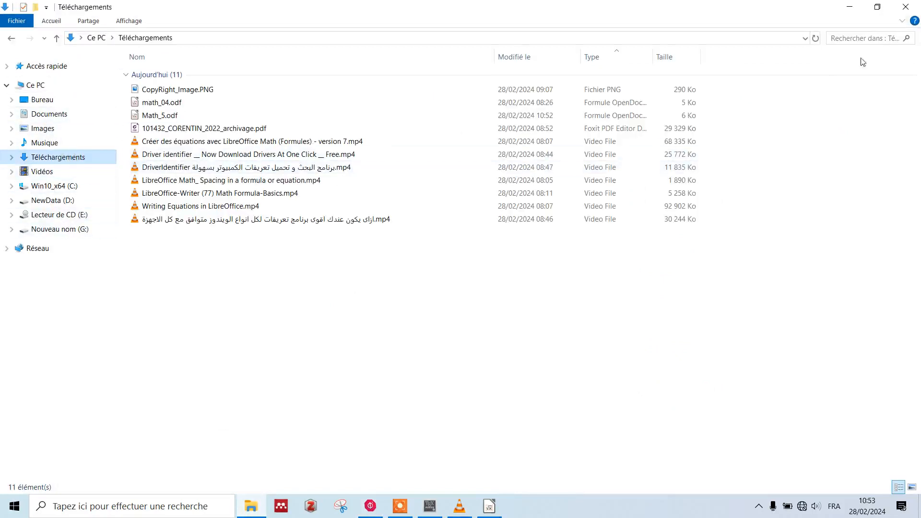
pyautogui.click(877, 7)
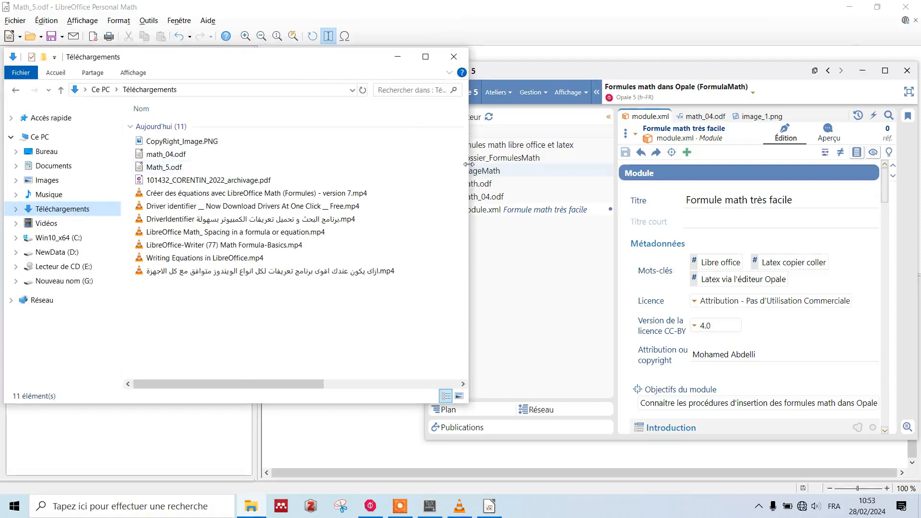
pyautogui.moveTo(468, 164); pyautogui.dragTo(370, 168)
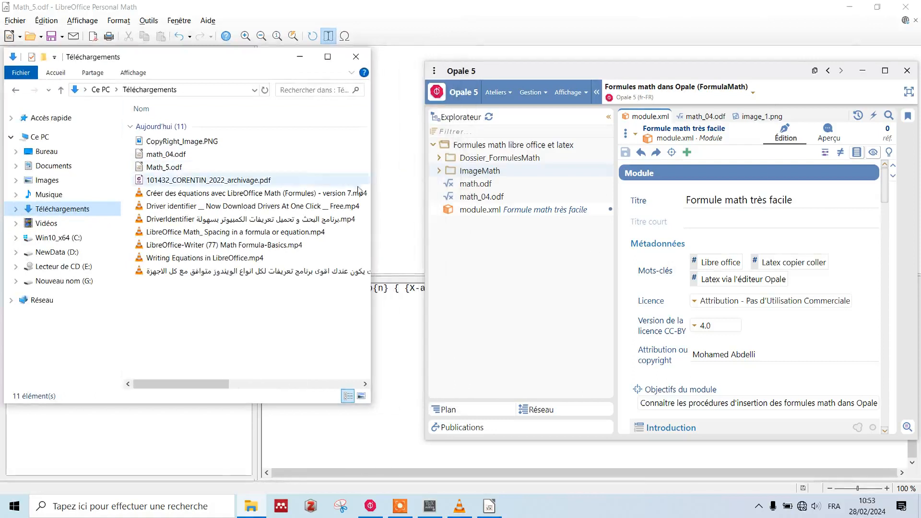
pyautogui.click(159, 168)
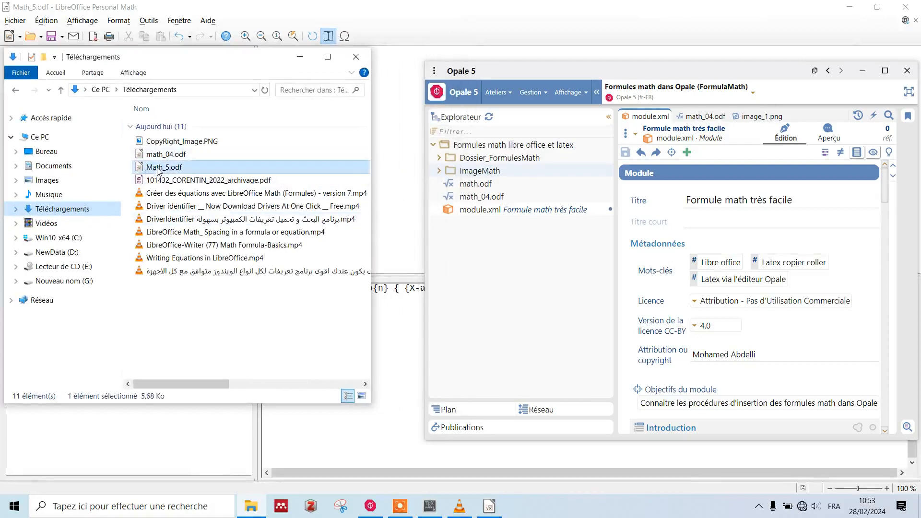
pyautogui.moveTo(158, 170); pyautogui.dragTo(483, 171)
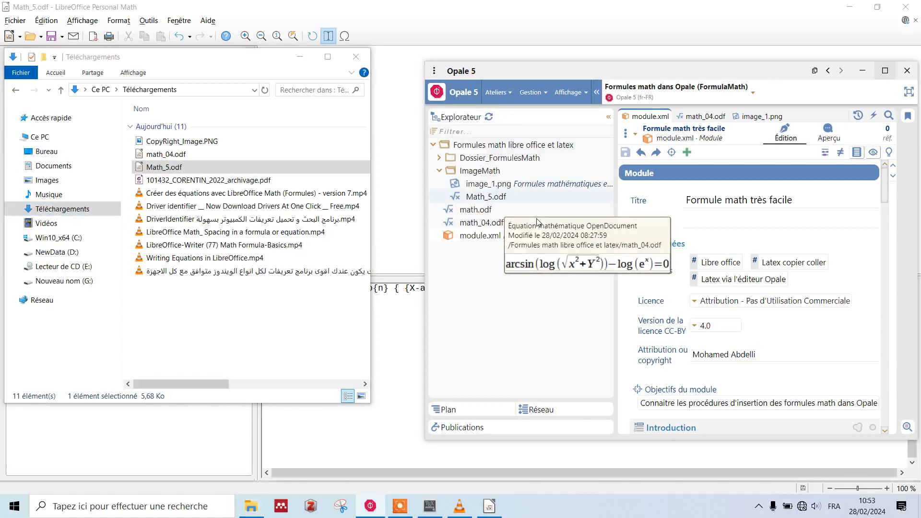
# Maximize the Opale 5 window and add a Grain de contenu after Formule deux in the formule math Latex division.
pyautogui.click(885, 72)
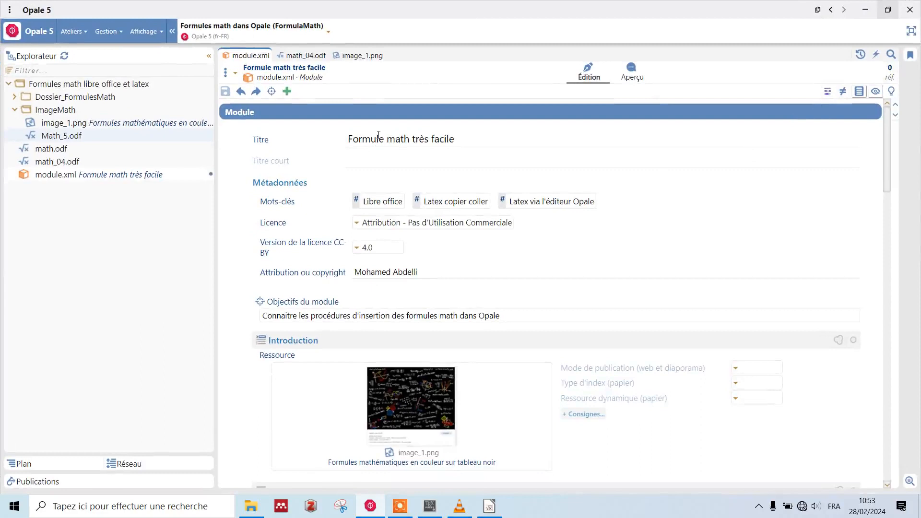
pyautogui.scroll(-3, 471, 298)
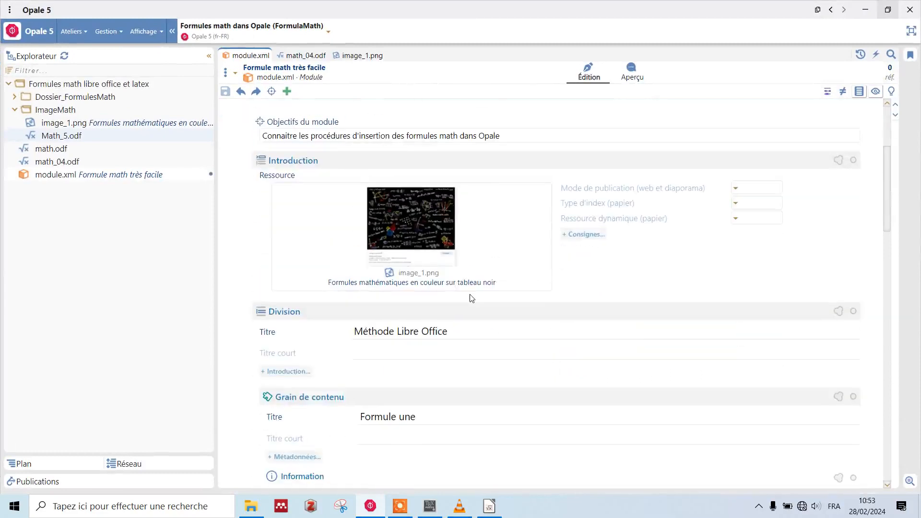
pyautogui.scroll(-15, 472, 298)
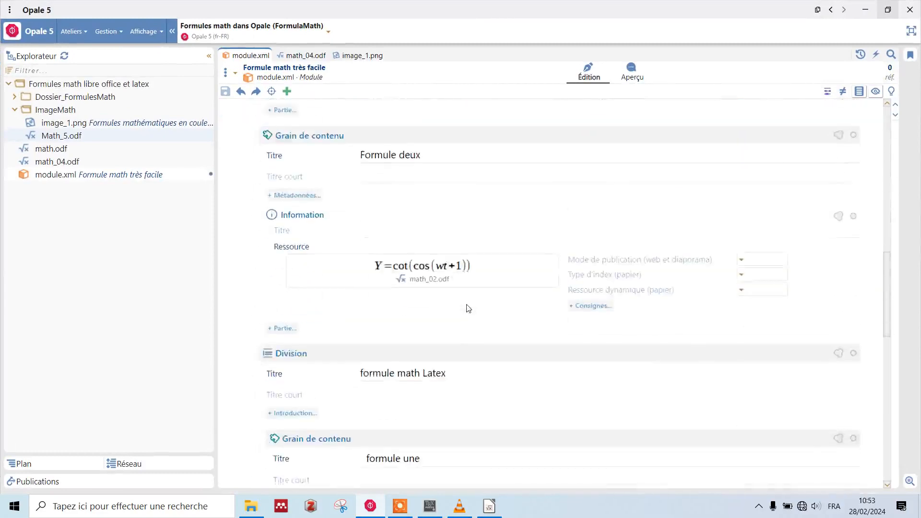
pyautogui.scroll(-9, 471, 310)
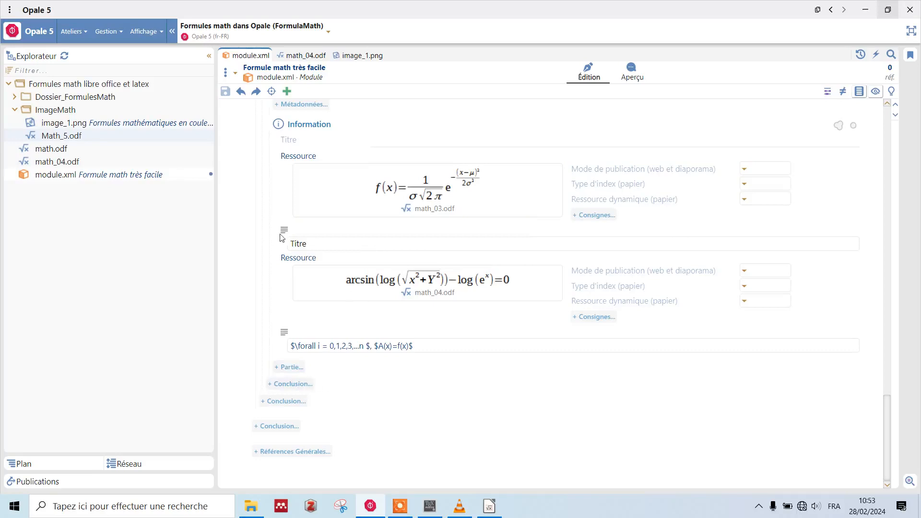
pyautogui.scroll(3, 290, 204)
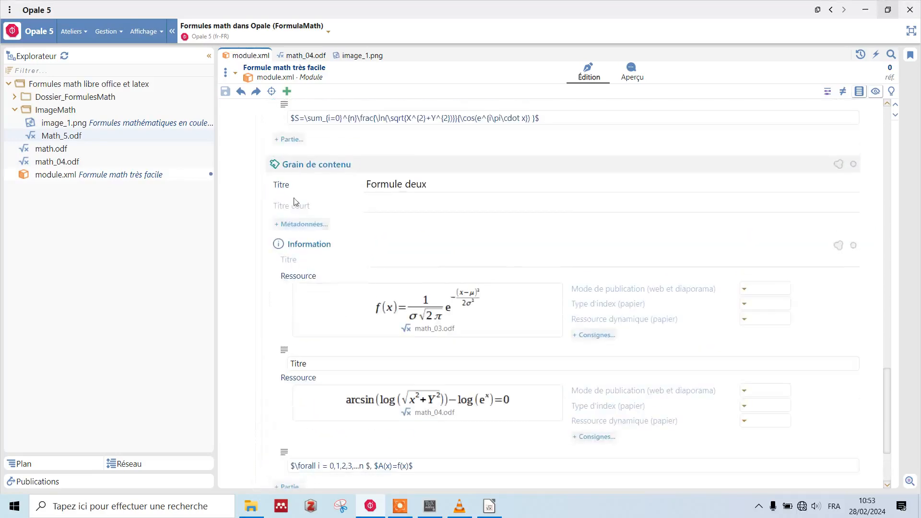
pyautogui.click(276, 169)
pyautogui.scroll(-3, 298, 268)
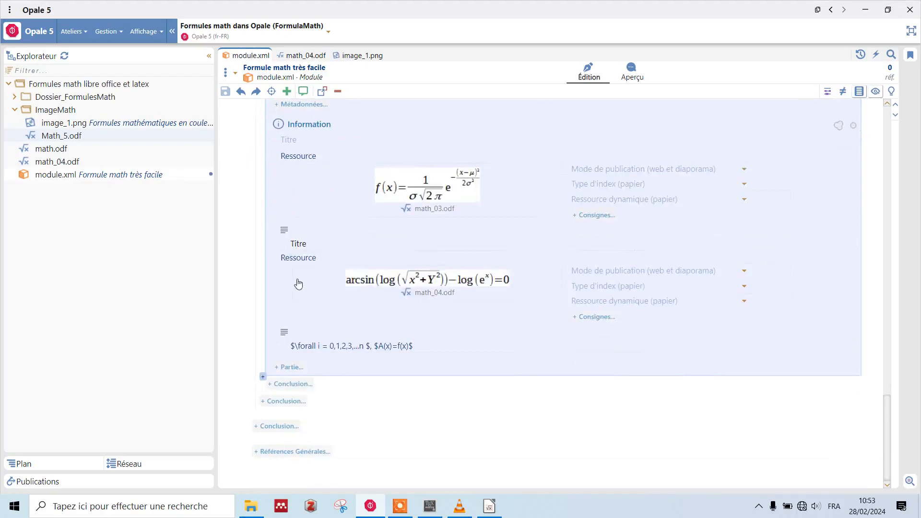
pyautogui.click(263, 377)
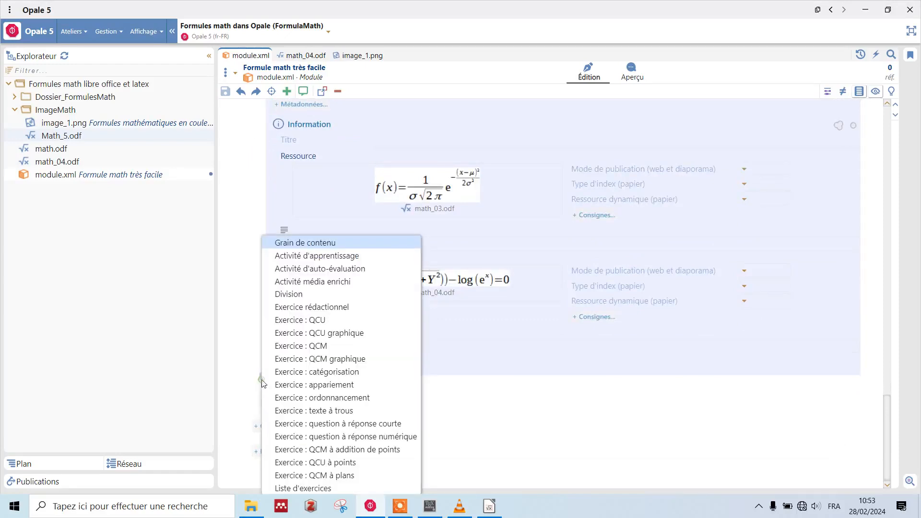
pyautogui.click(293, 242)
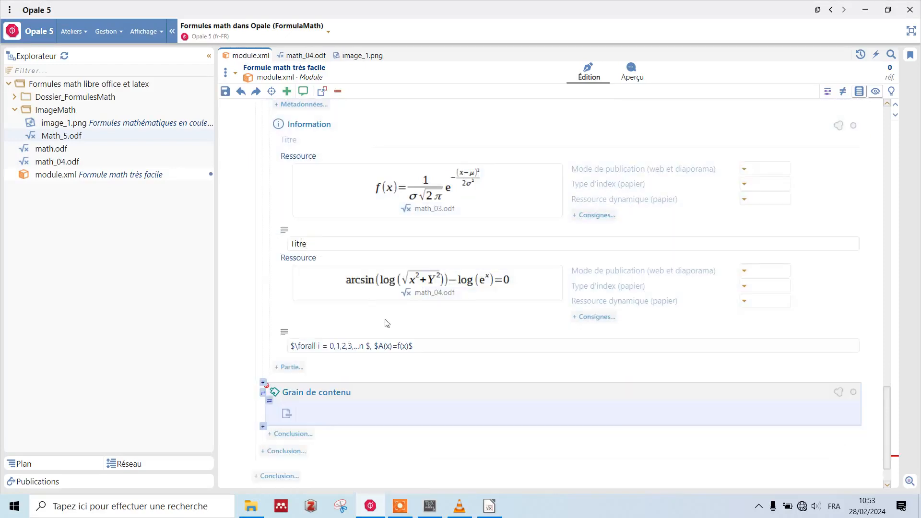
# Give the new Grain de contenu blank internalised content and title it "Enfin la solution via Libre Office".
pyautogui.scroll(-1, 389, 325)
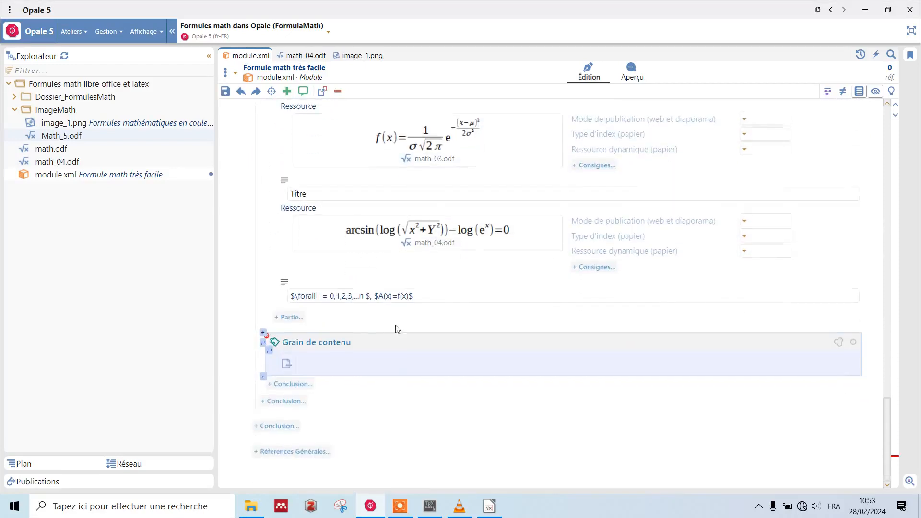
pyautogui.click(305, 346)
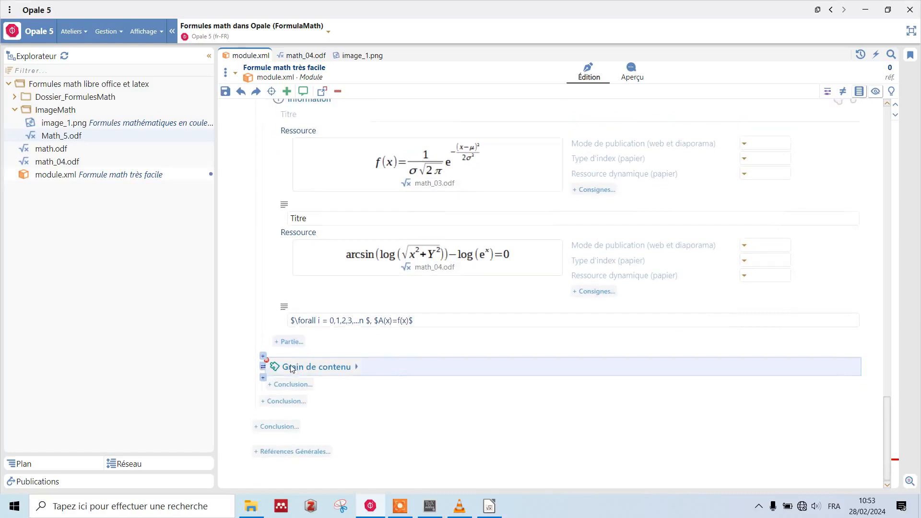
pyautogui.click(288, 367)
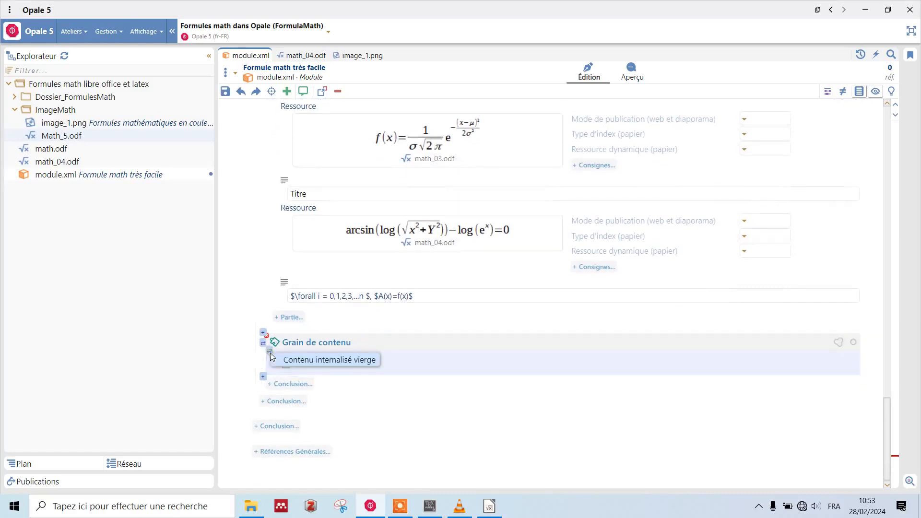
pyautogui.click(312, 367)
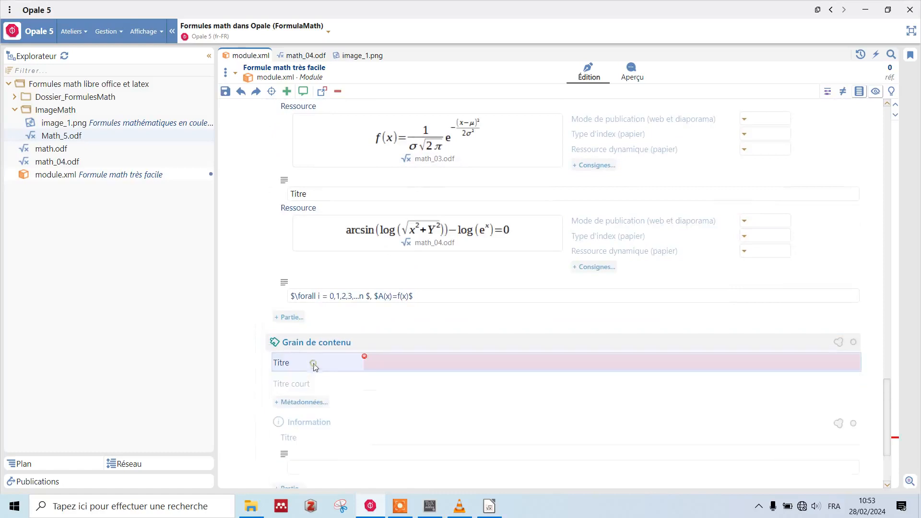
pyautogui.click(384, 362)
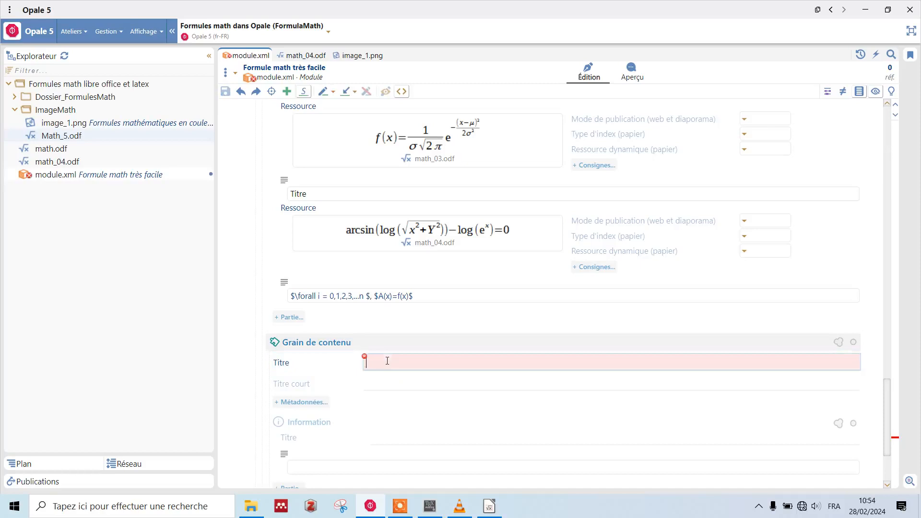
pyautogui.write('Enfin')
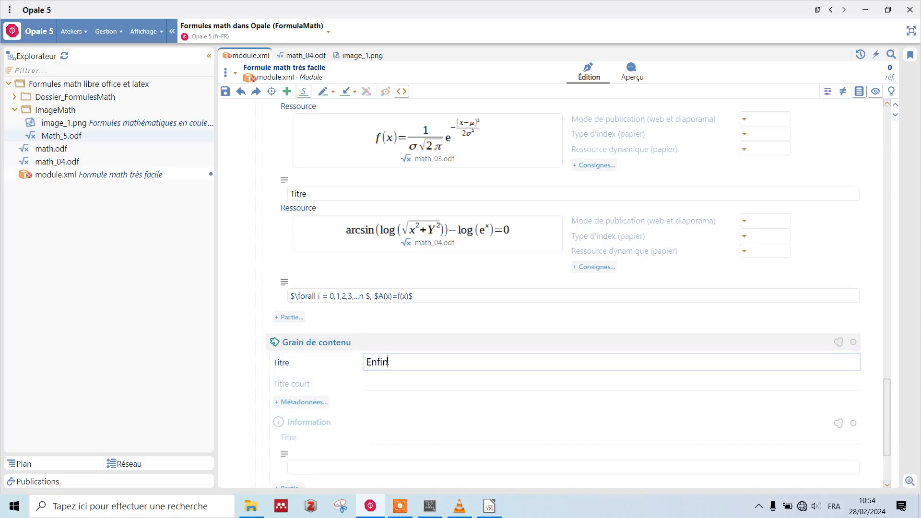
pyautogui.write(' la solution via Libre Office')
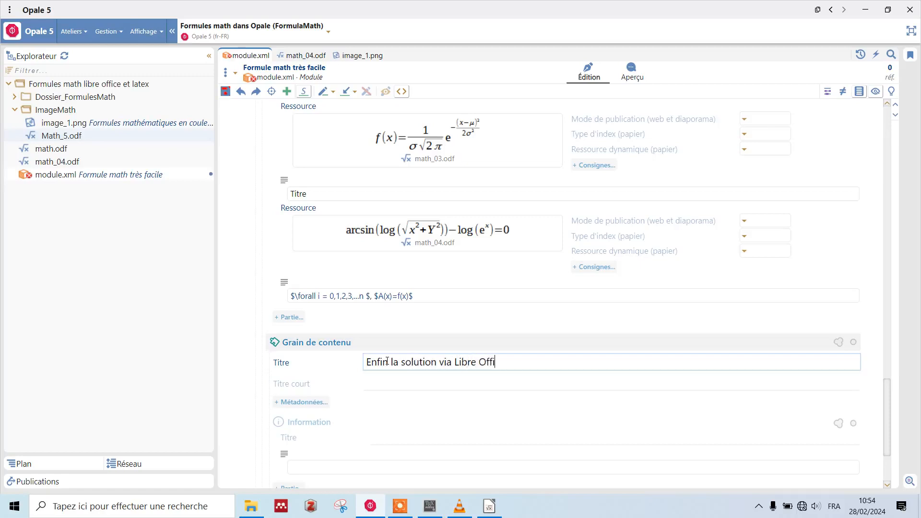
pyautogui.click(386, 379)
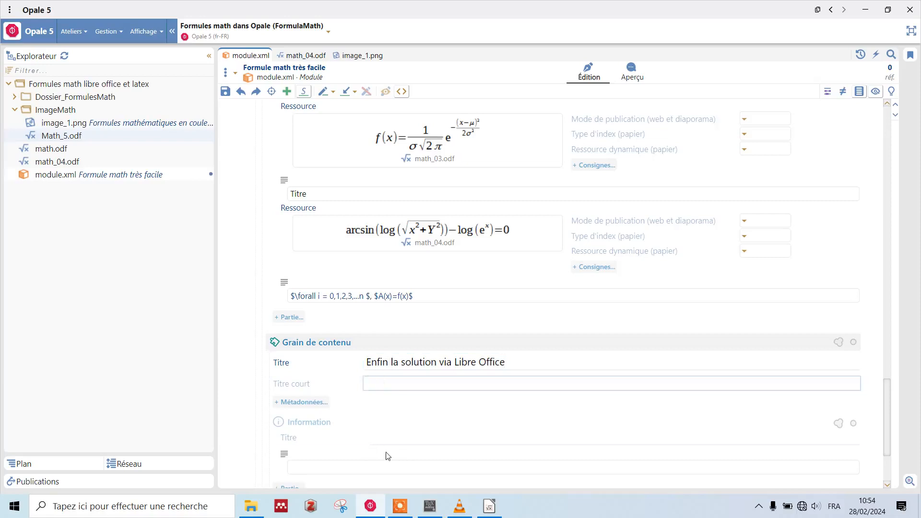
# Turn the empty text block under Information into a Ressource and assign Math_5.odf from the ImageMath folder to it.
pyautogui.click(318, 462)
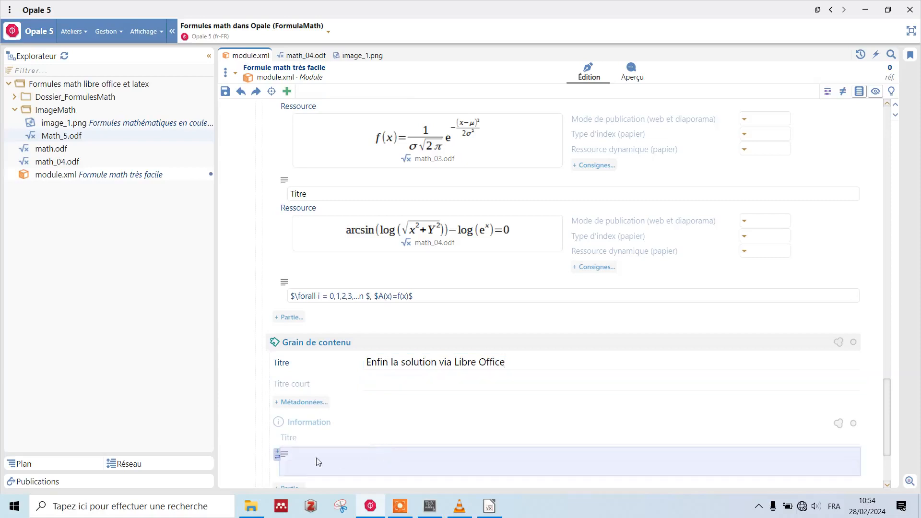
pyautogui.click(279, 455)
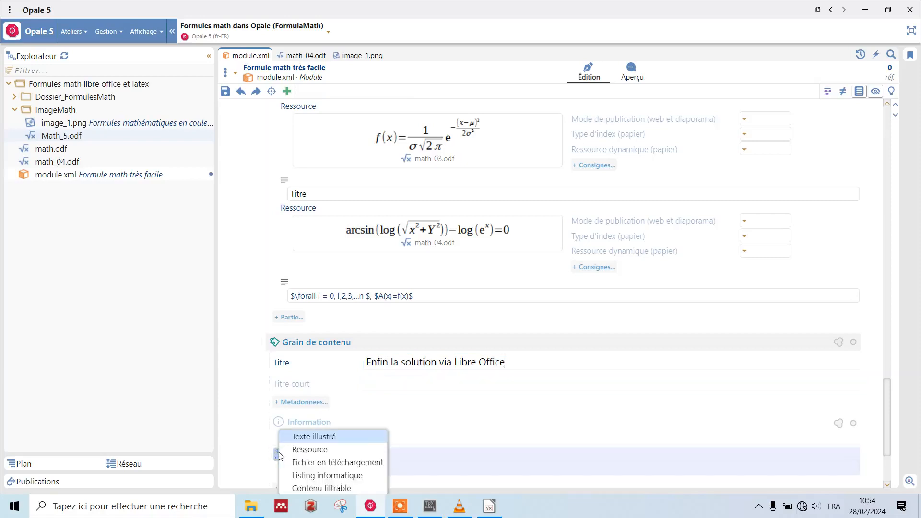
pyautogui.click(316, 451)
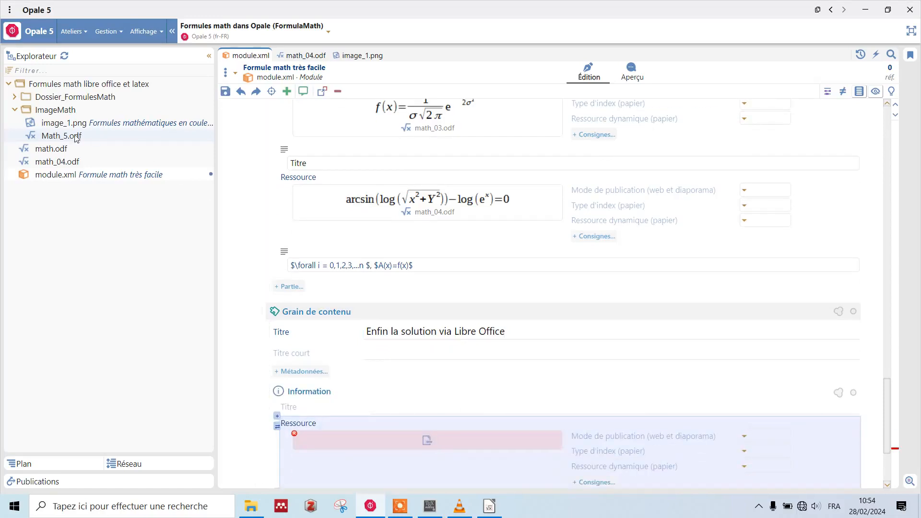
pyautogui.moveTo(76, 138); pyautogui.dragTo(434, 451)
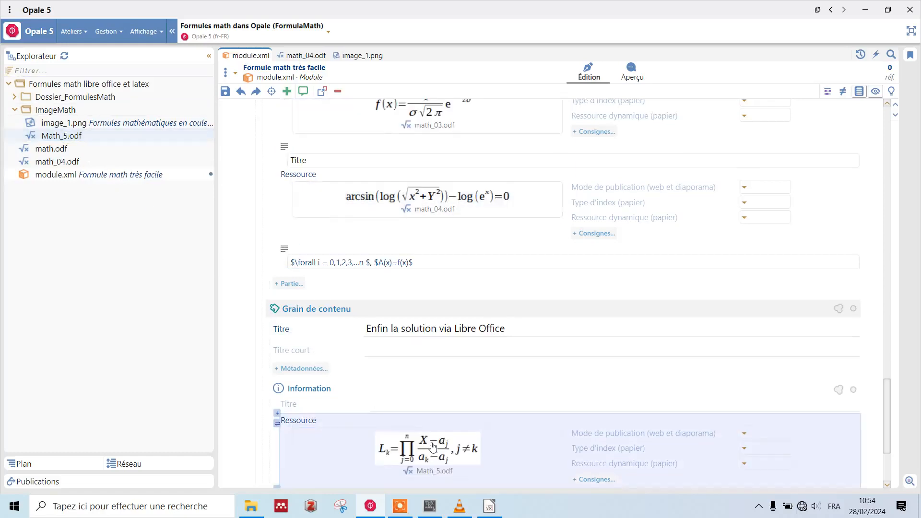
pyautogui.scroll(-3, 571, 291)
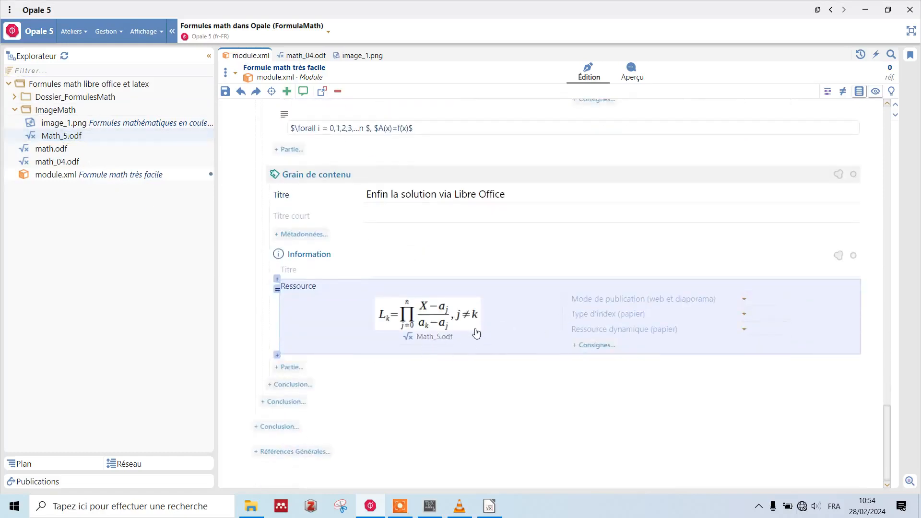
pyautogui.moveTo(476, 333)
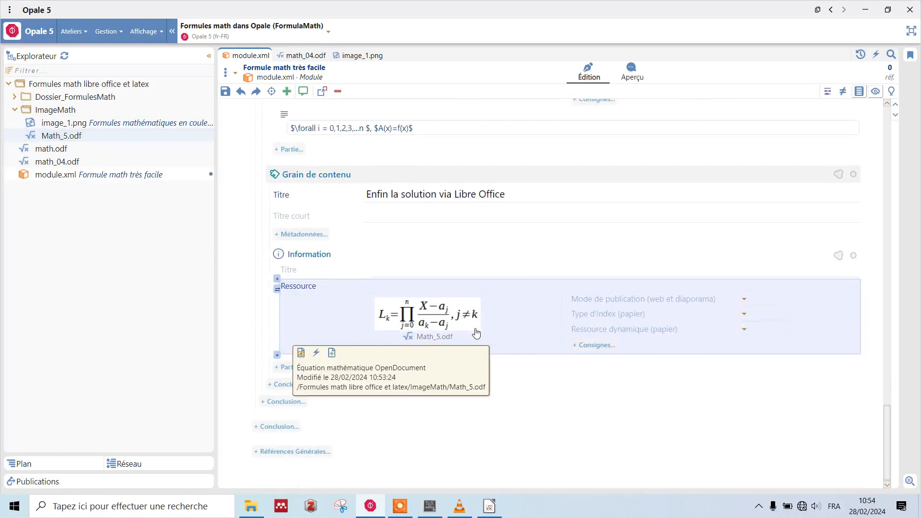
pyautogui.click(507, 193)
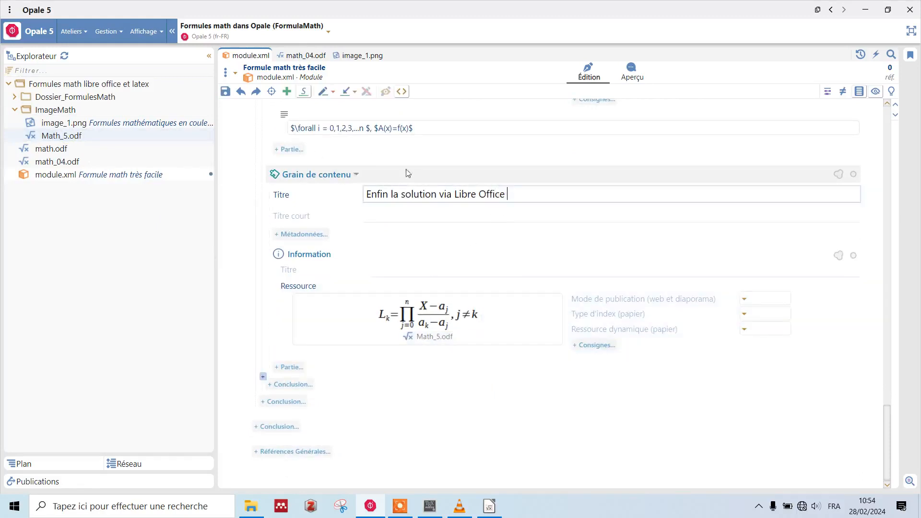
pyautogui.click(656, 270)
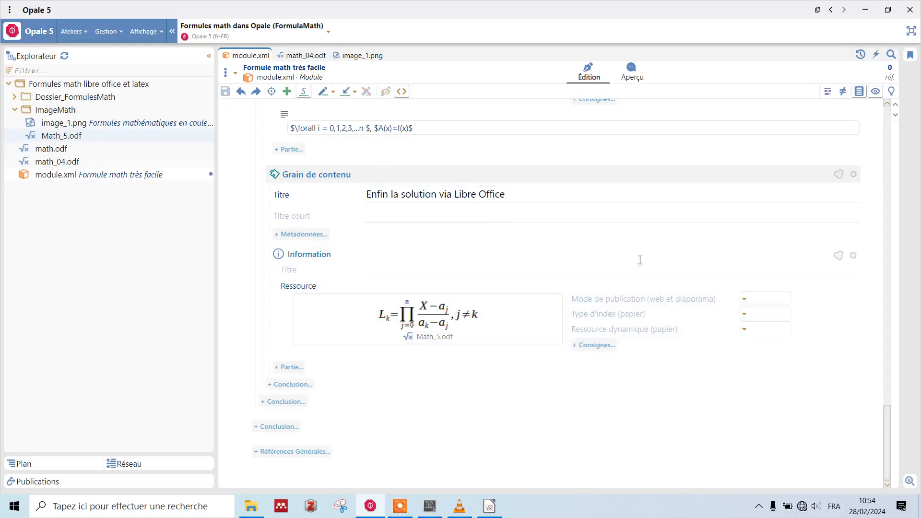
# Preview the module and go through its pages up to "Enfin la solution via Libre Office" to check the formula's rendering.
pyautogui.click(631, 72)
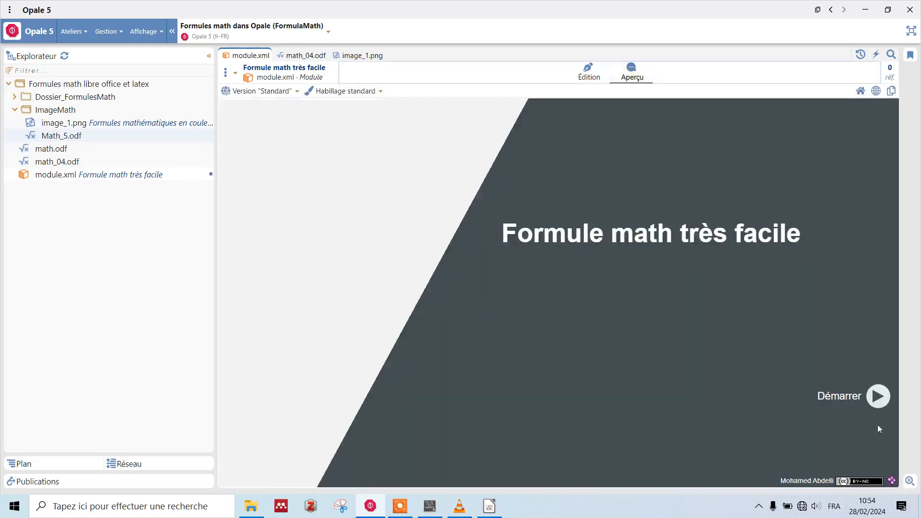
pyautogui.click(878, 396)
pyautogui.click(845, 458)
pyautogui.click(846, 459)
pyautogui.click(847, 459)
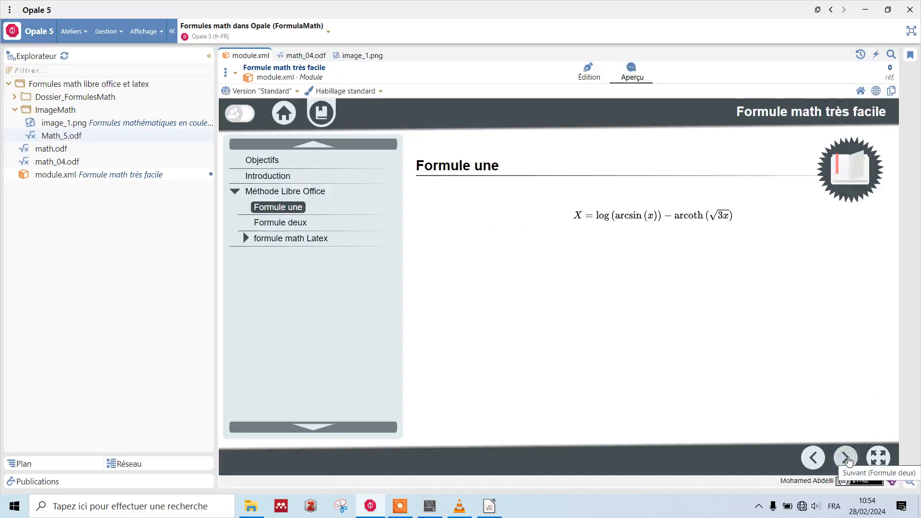
pyautogui.click(847, 458)
pyautogui.click(847, 459)
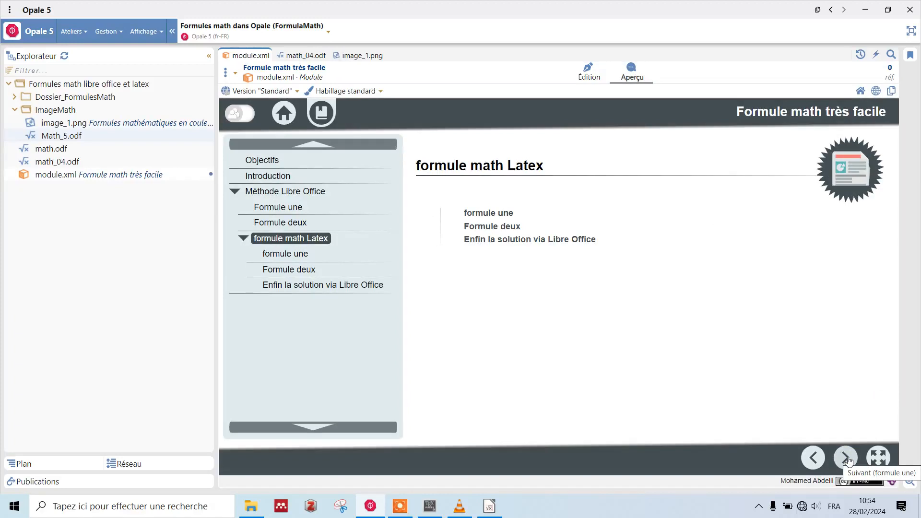
pyautogui.click(847, 459)
pyautogui.click(846, 459)
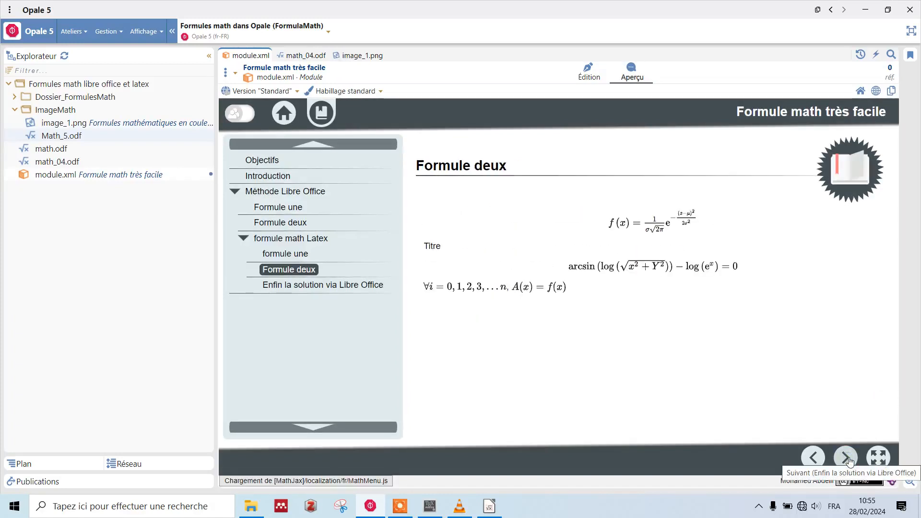
pyautogui.click(846, 459)
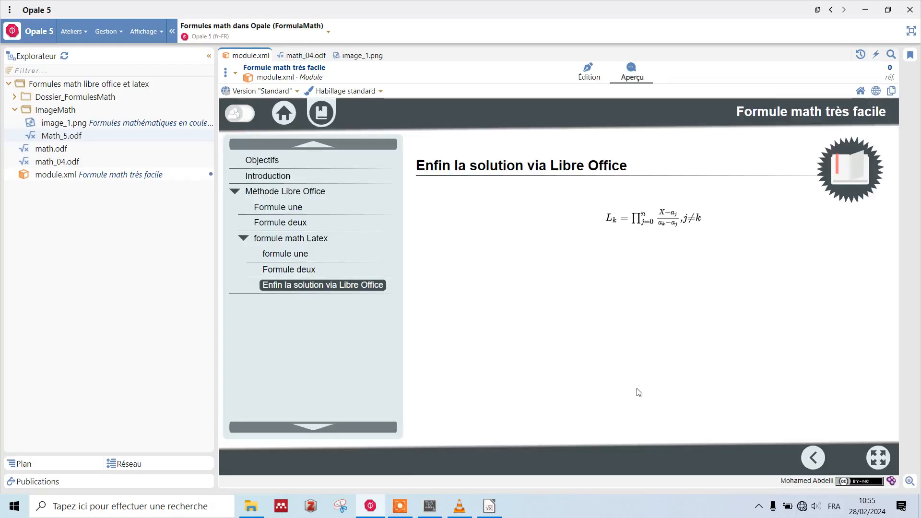
pyautogui.moveTo(402, 510)
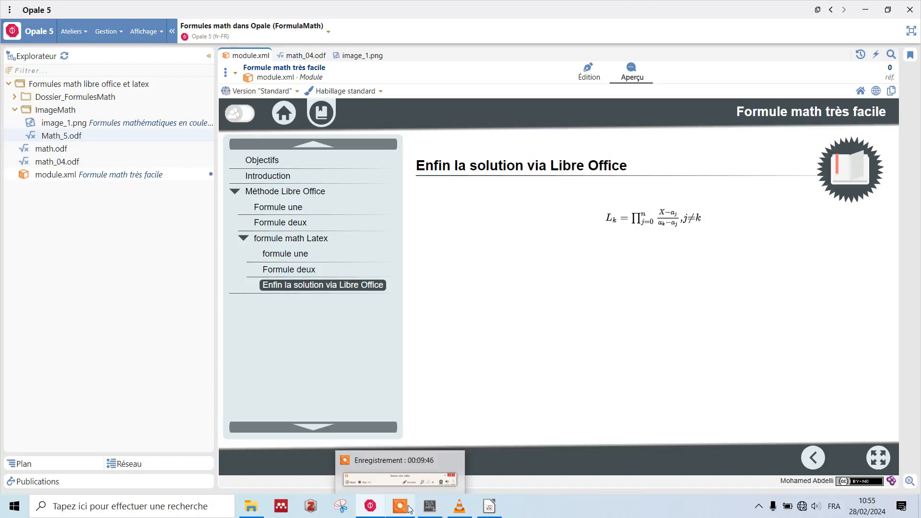
pyautogui.moveTo(441, 497)
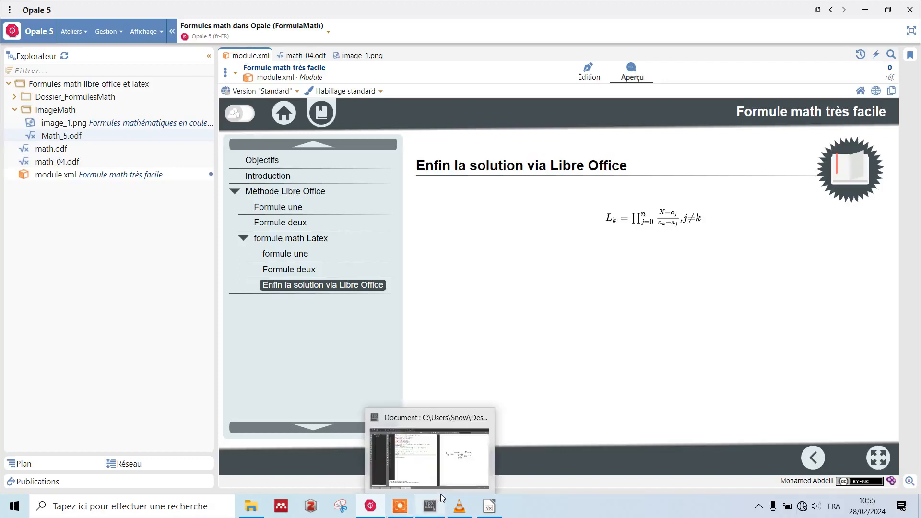